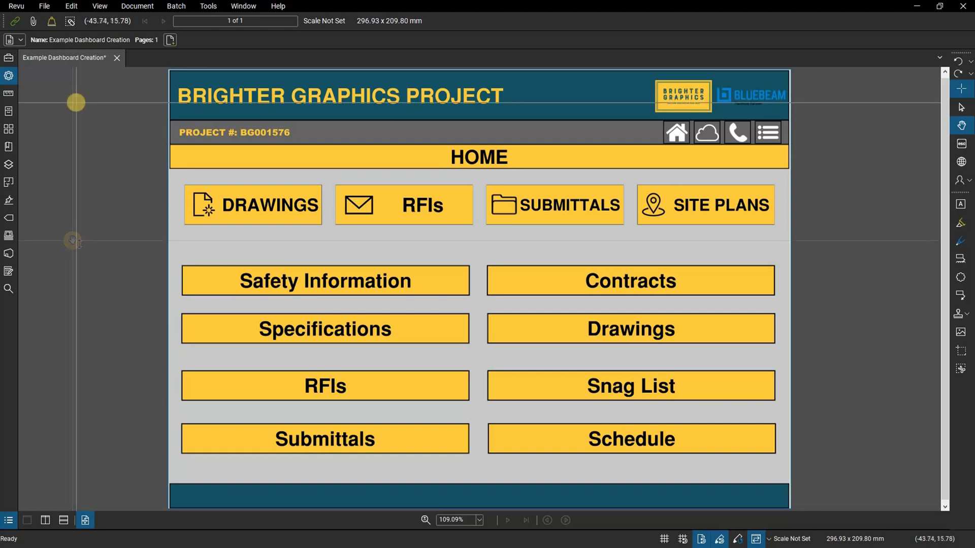
Step: Open the File menu over the finished example dashboard
left_click(43, 7)
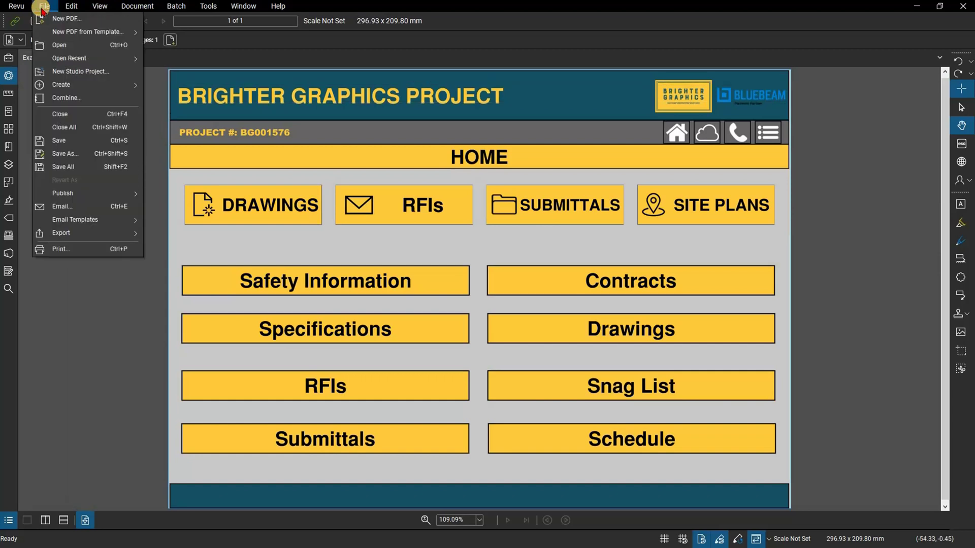
Step: Create a new blank landscape PDF, 296.93 × 209.8 mm, and fit the page in view
left_click(43, 22)
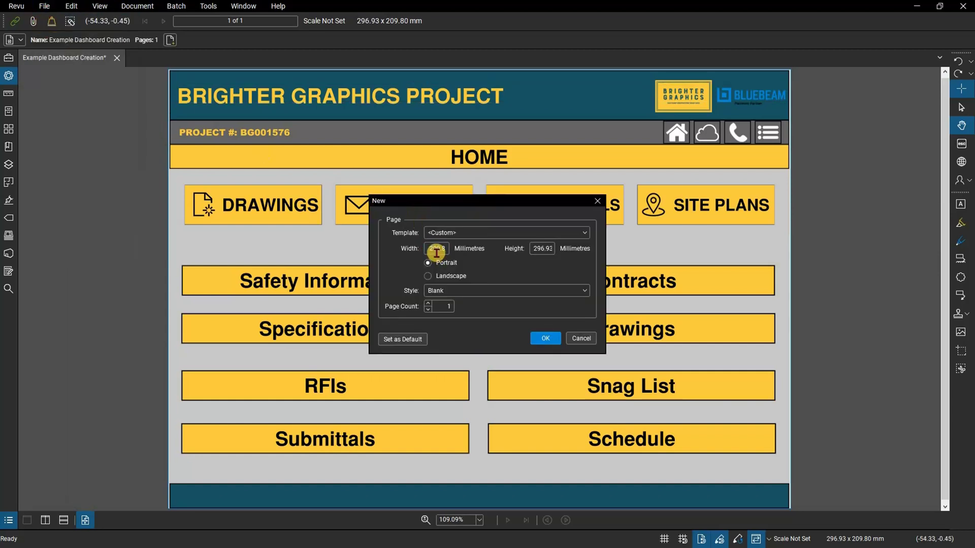
left_click(460, 276)
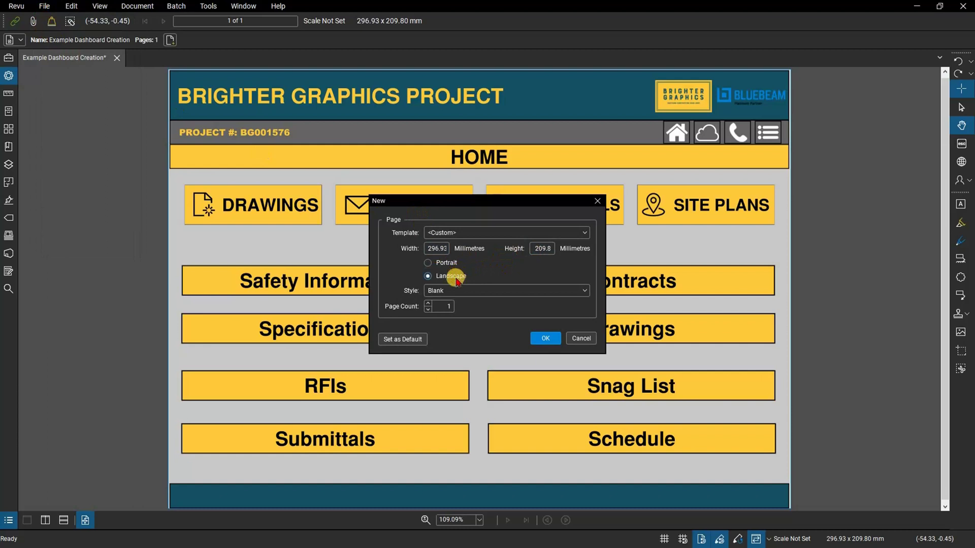
left_click(533, 341)
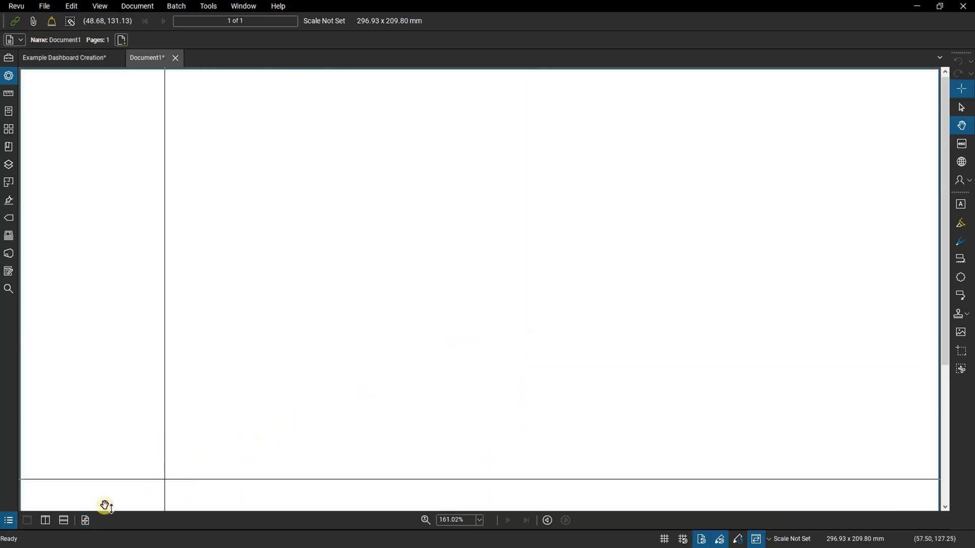
left_click(86, 520)
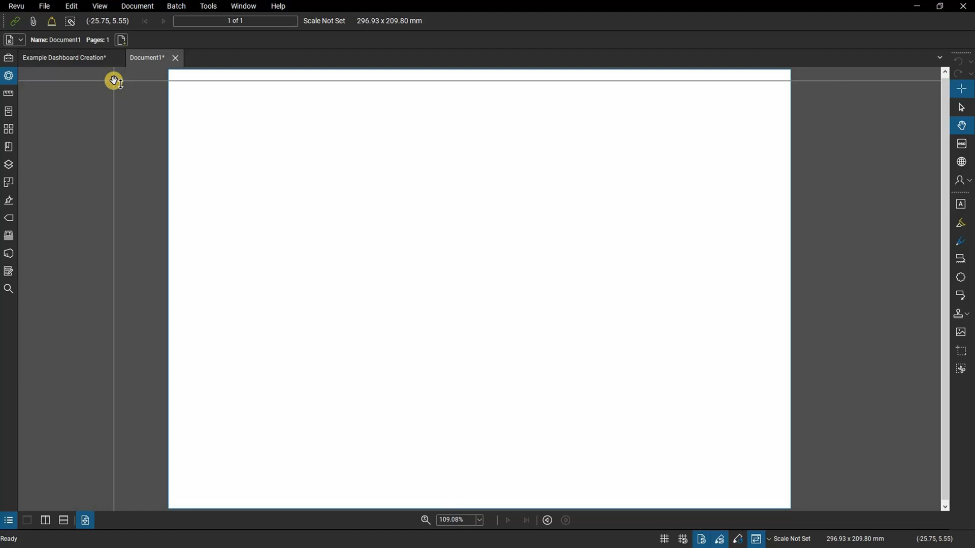
left_click(212, 7)
Step: Draw a page-sized rectangle filled light grey as the background
mouse_move(217, 21)
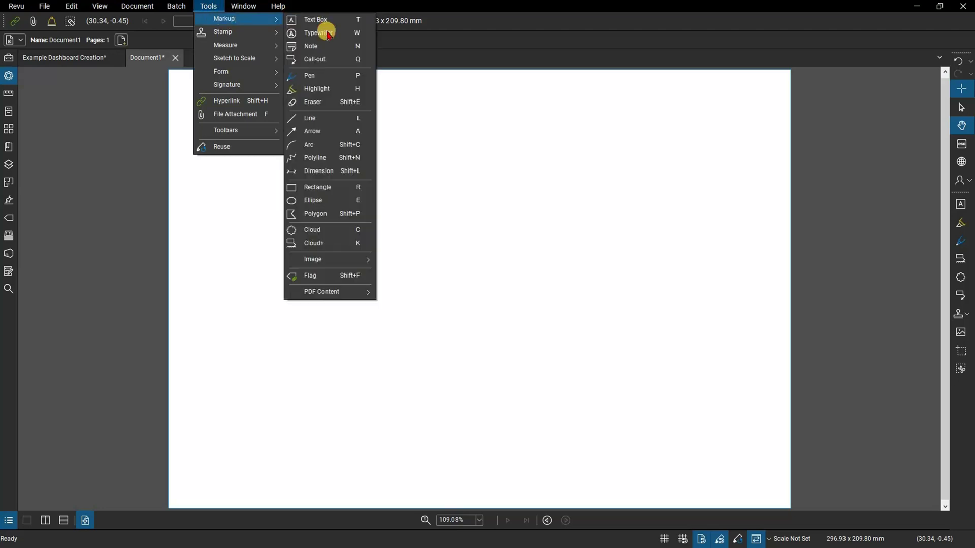
left_click(326, 187)
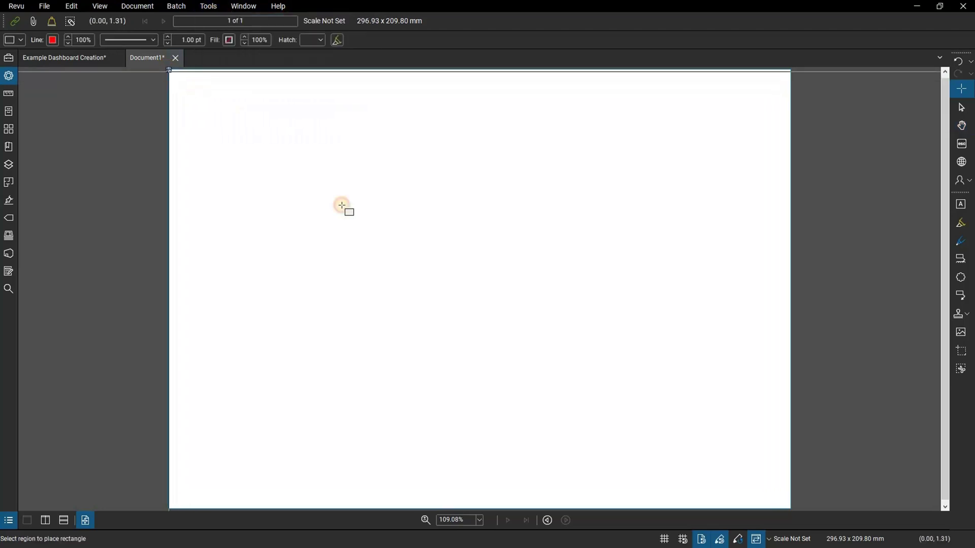
left_click_drag(719, 475, 790, 508)
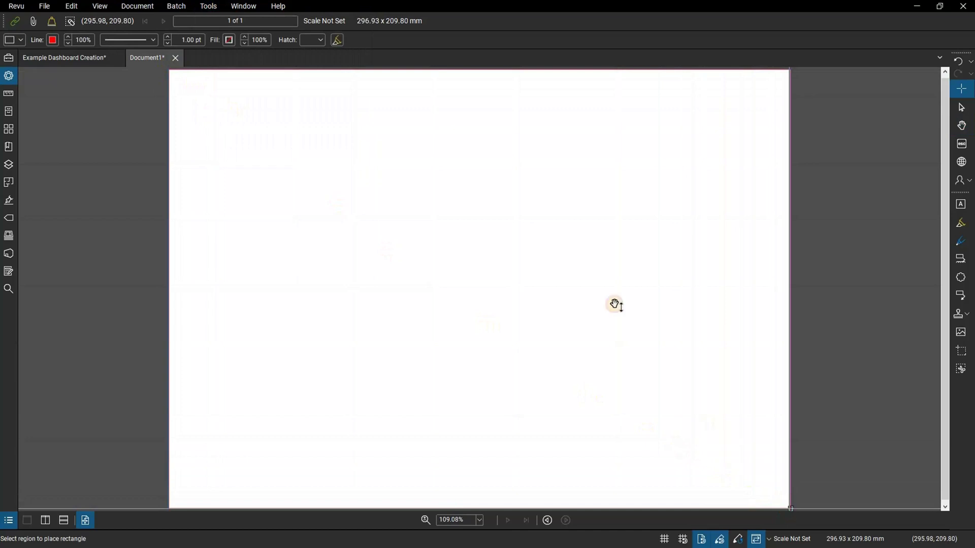
left_click(229, 40)
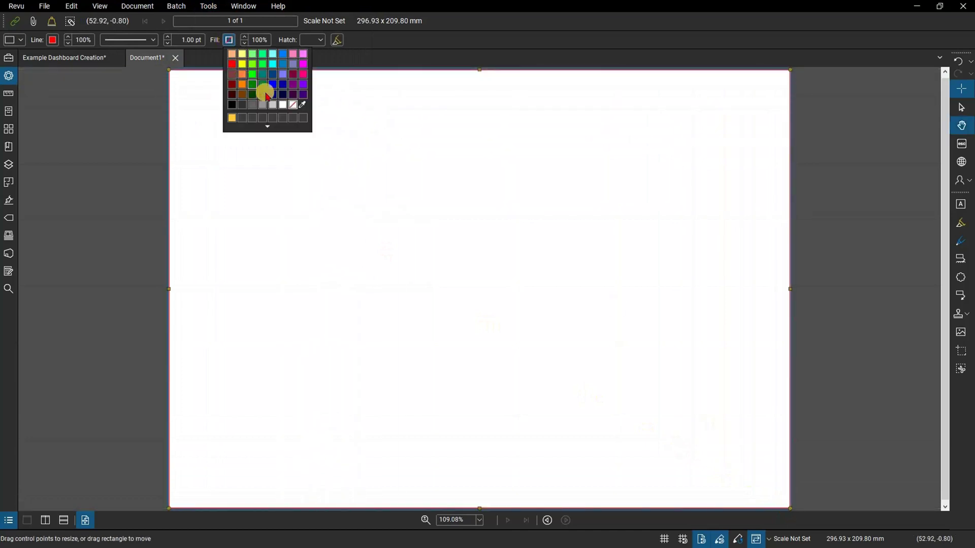
left_click(272, 105)
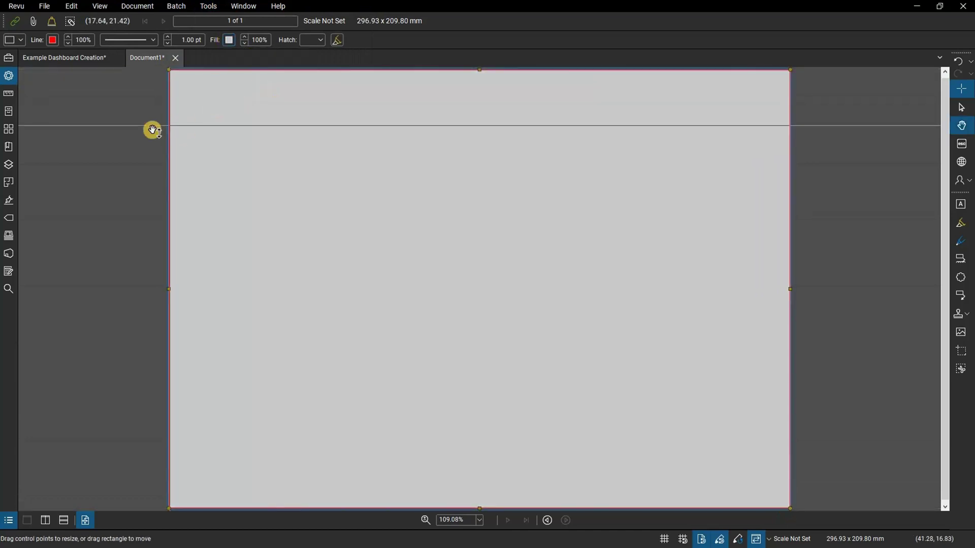
left_click(140, 76)
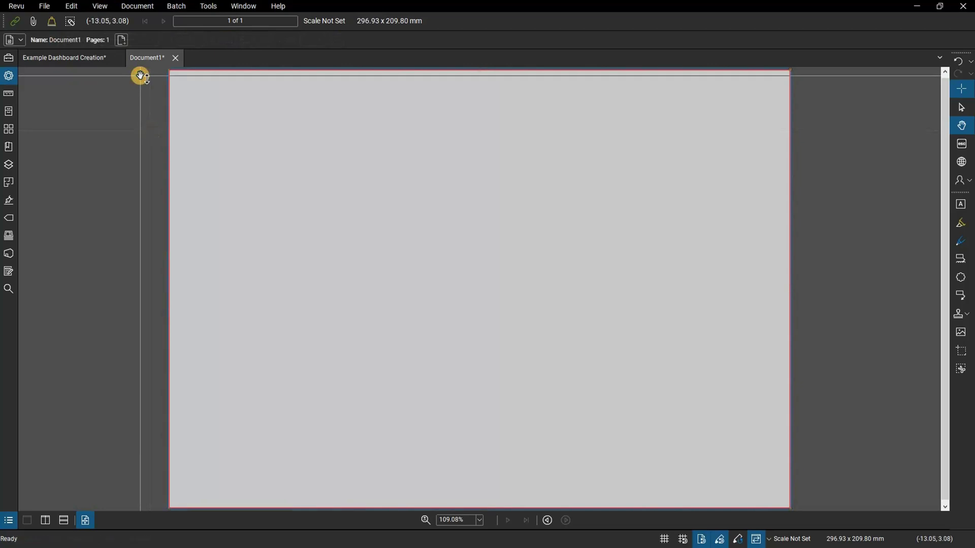
Step: Draw a header band across the page top filled dark teal
key("r")
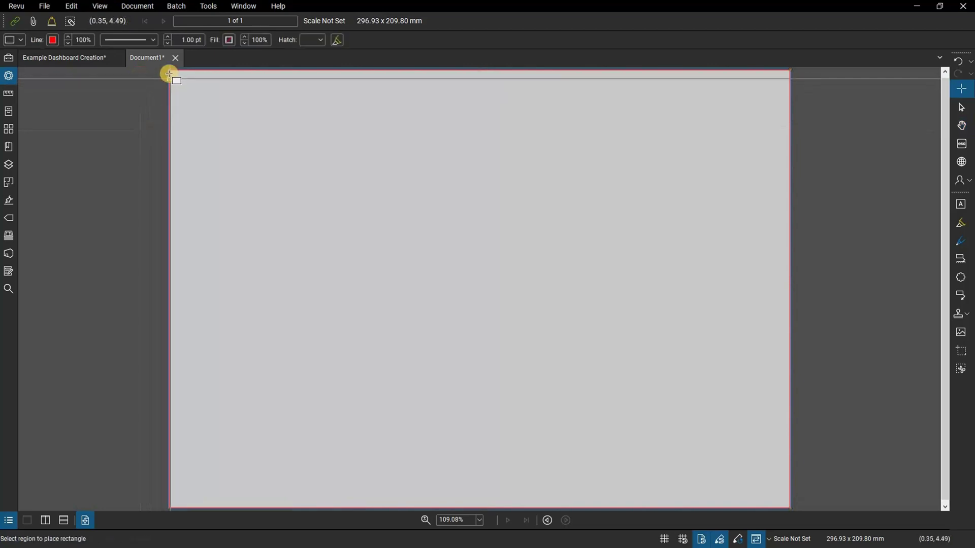
left_click(788, 114)
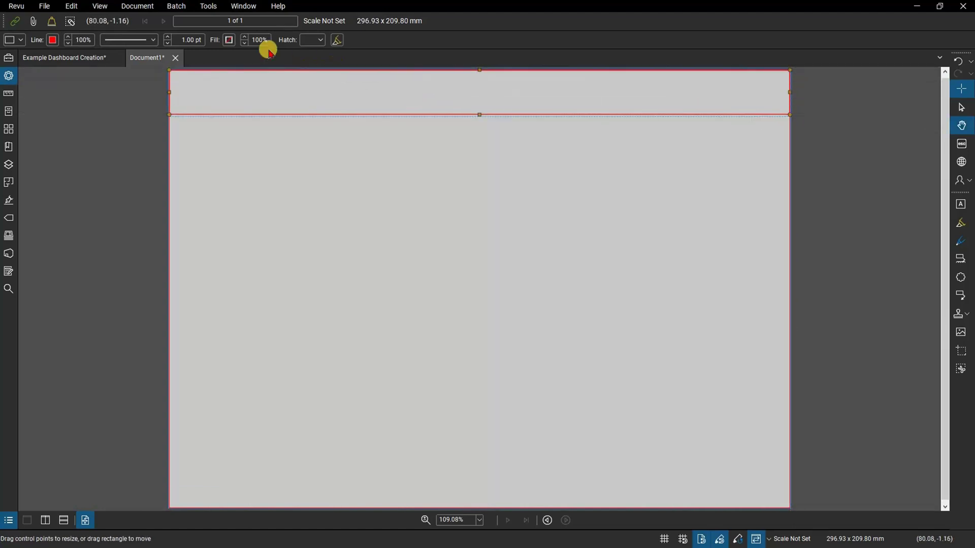
left_click(228, 39)
left_click(263, 94)
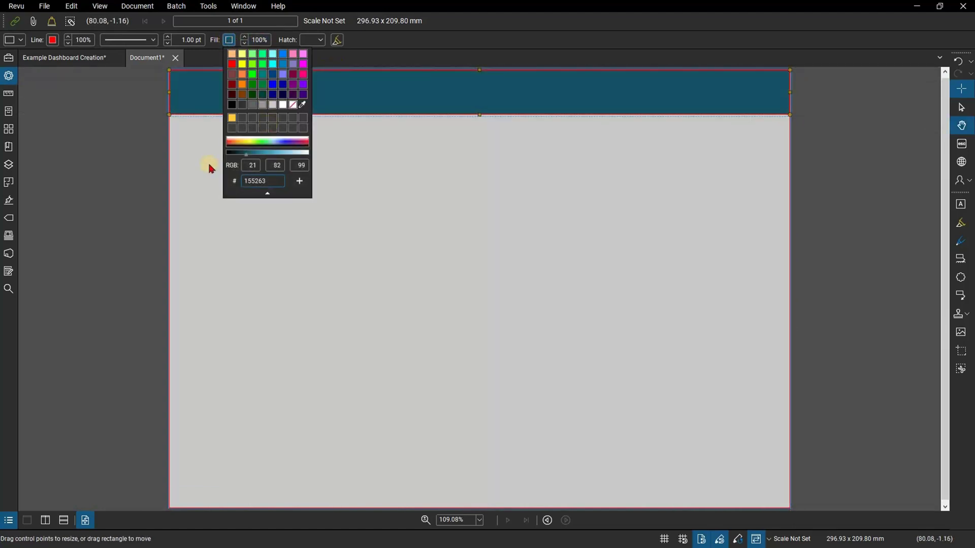
left_click(210, 166)
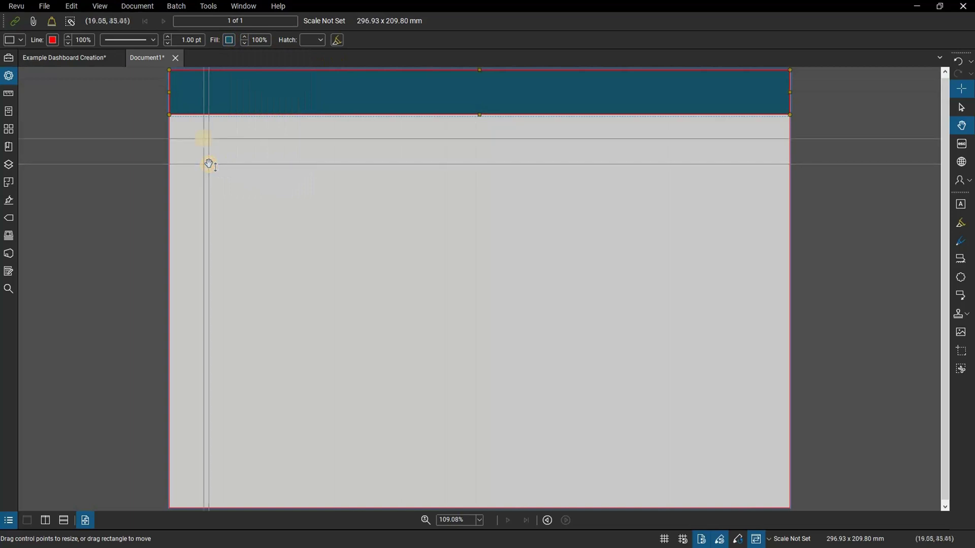
key("Escape")
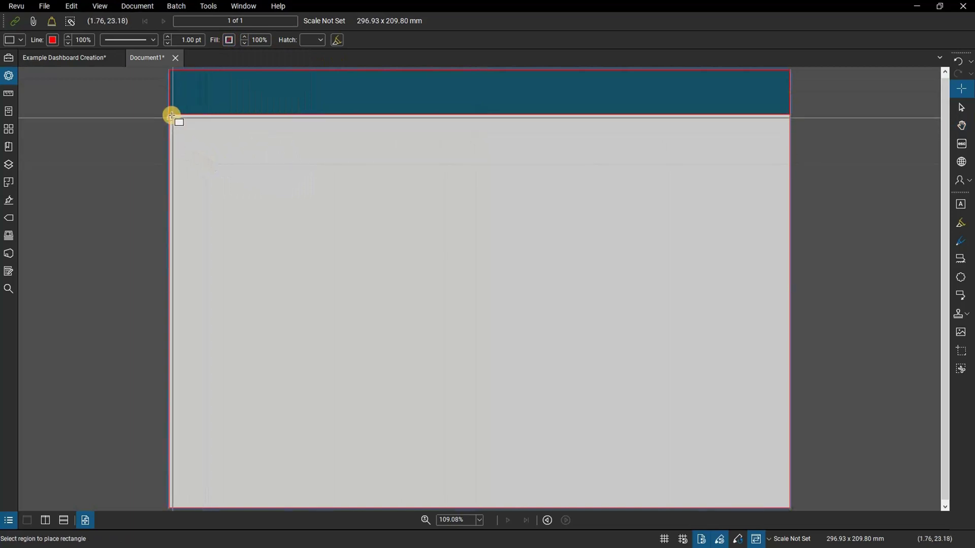
Step: Add a grey band under the header and a thinner grey copy at the page bottom
left_click(790, 144)
left_click(229, 39)
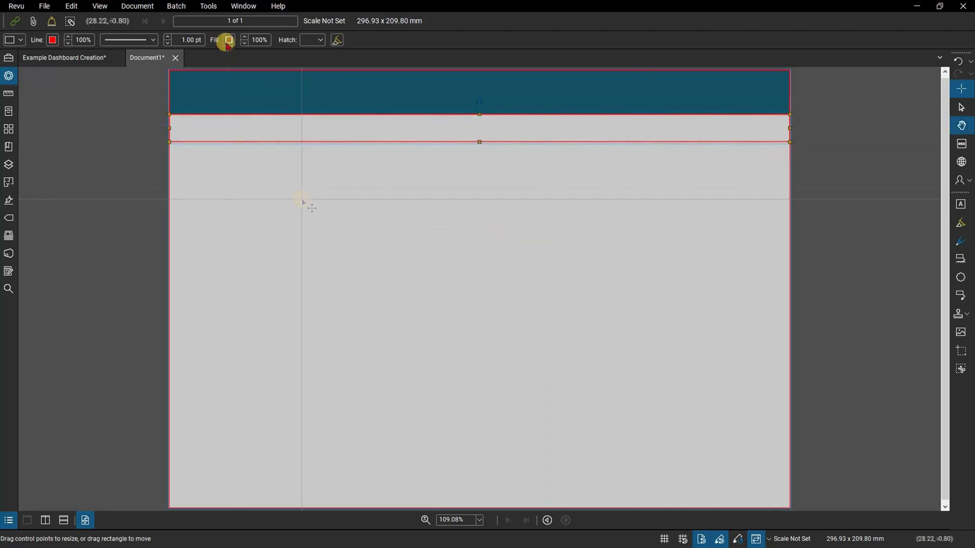
left_click(256, 105)
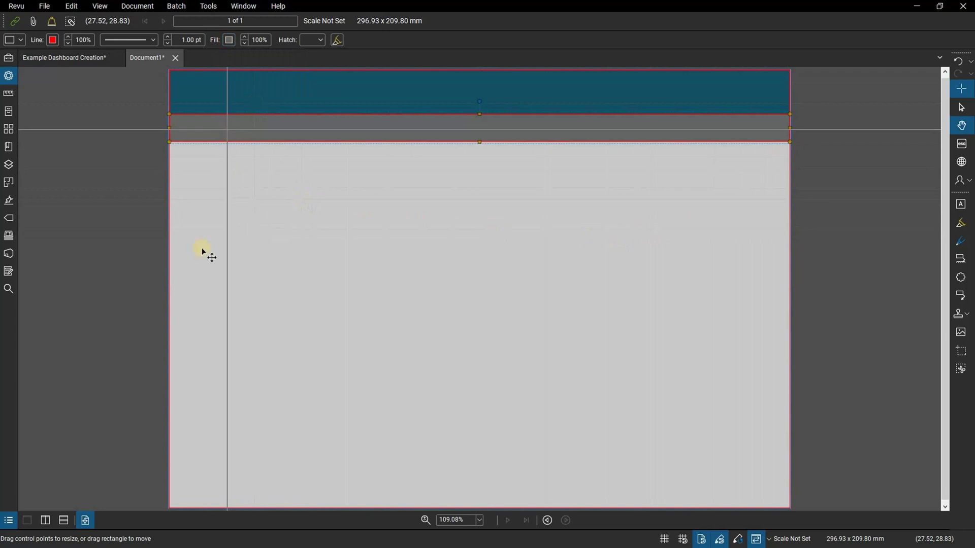
key("ctrl+v")
left_click_drag(215, 478, 254, 496)
left_click_drag(482, 480, 481, 493)
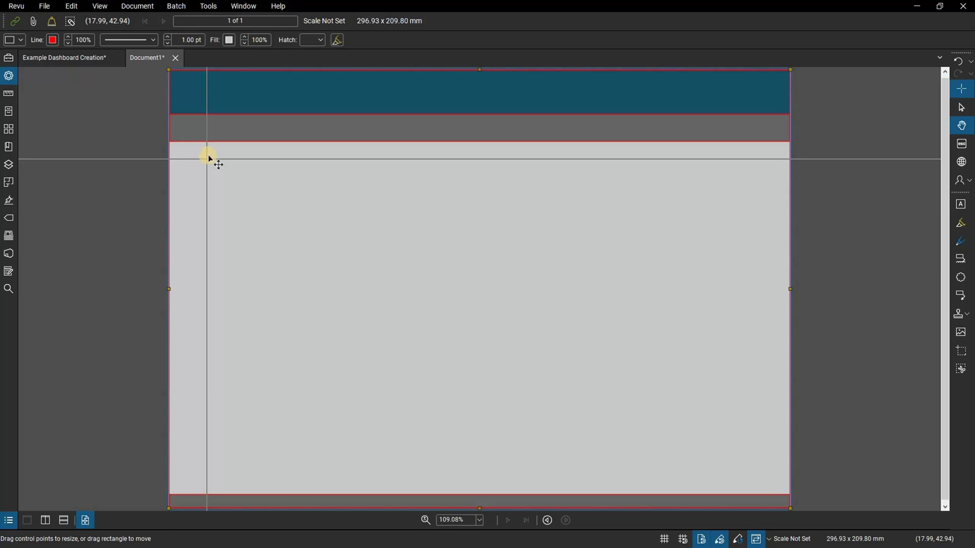
Step: Place a new band below the grey bar and fill it yellow FFC93C (RGB 255/201/60)
left_click(211, 131)
left_click_drag(211, 131, 219, 178)
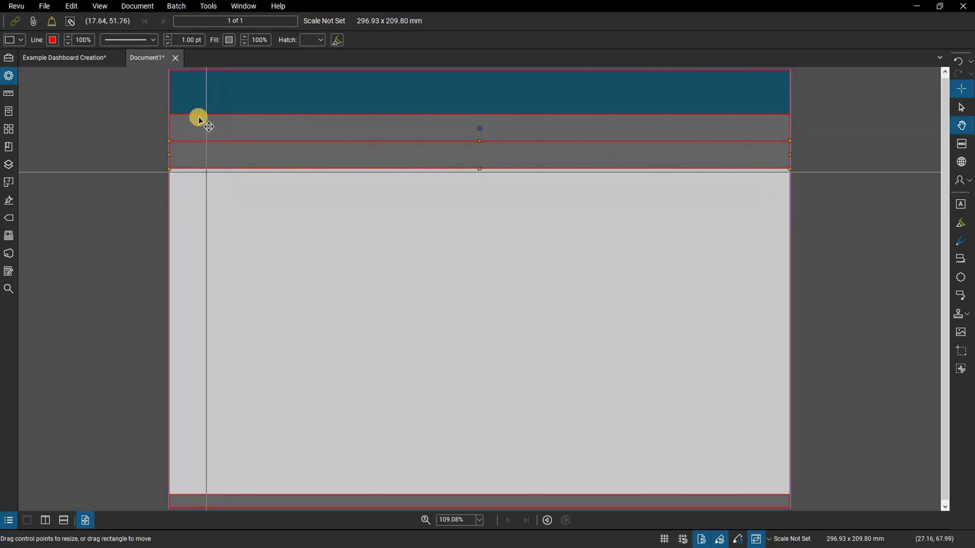
left_click(224, 40)
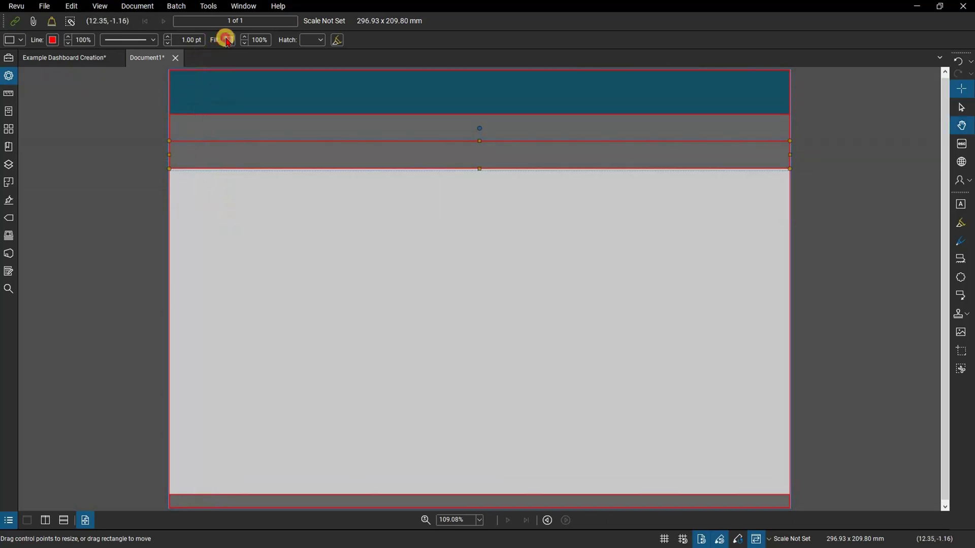
left_click(273, 127)
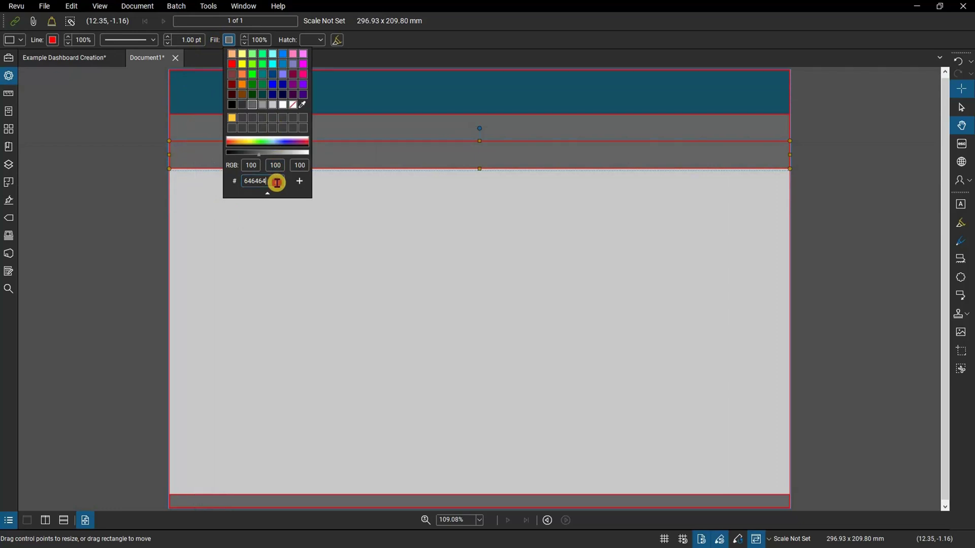
double_click(276, 183)
left_click_drag(277, 183, 239, 186)
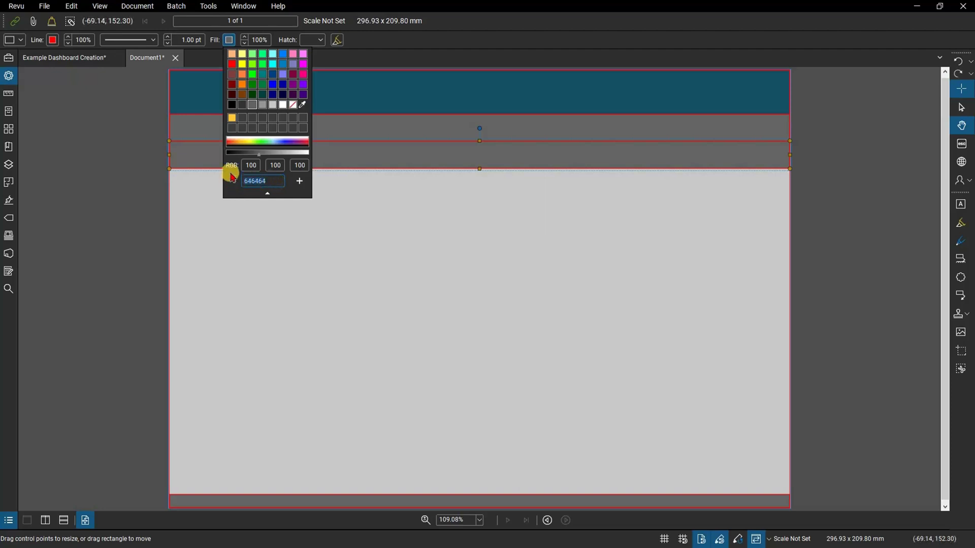
type("ffc93c")
key("Return")
left_click(299, 182)
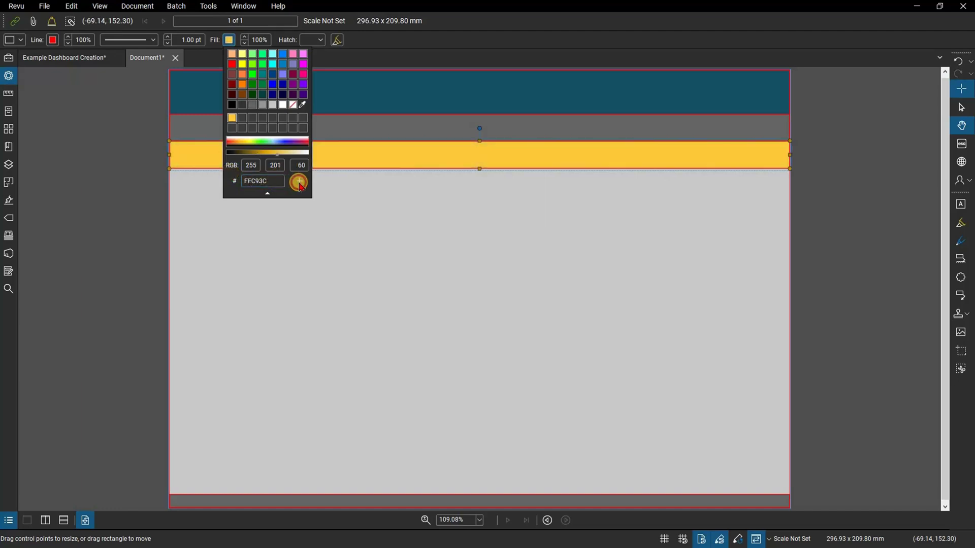
left_click(267, 194)
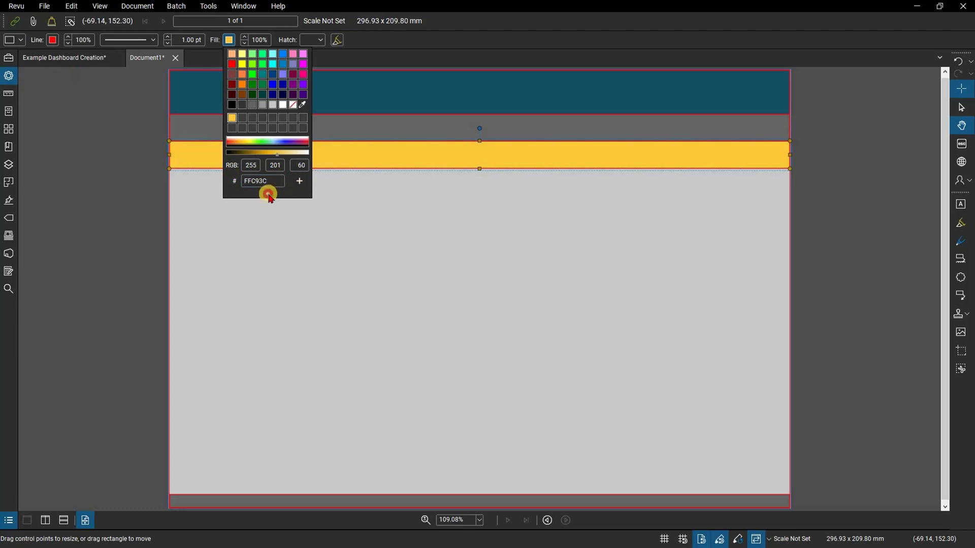
left_click(195, 204)
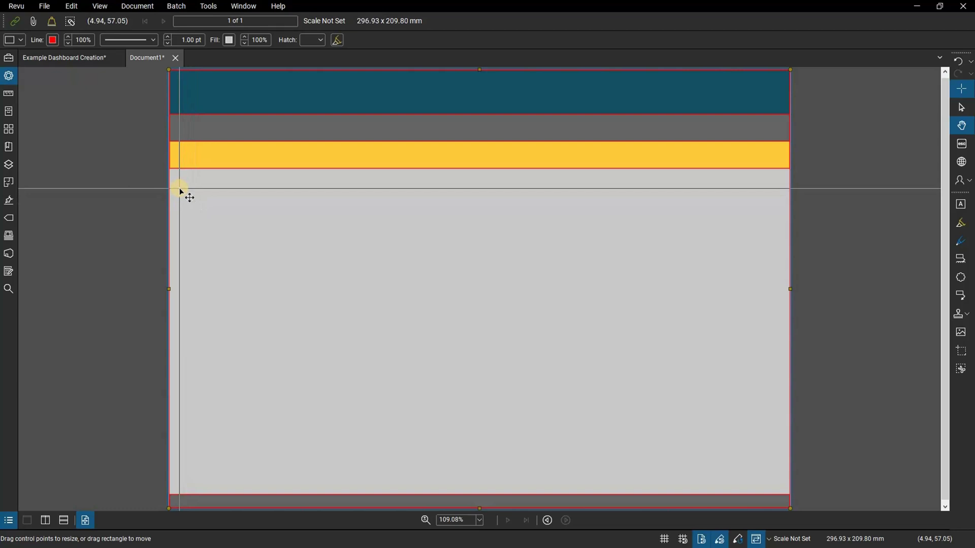
Step: Draw a red-outlined rectangle left below the yellow bar, sized 59 × 17.78 mm
key("r")
left_click_drag(180, 189, 348, 229)
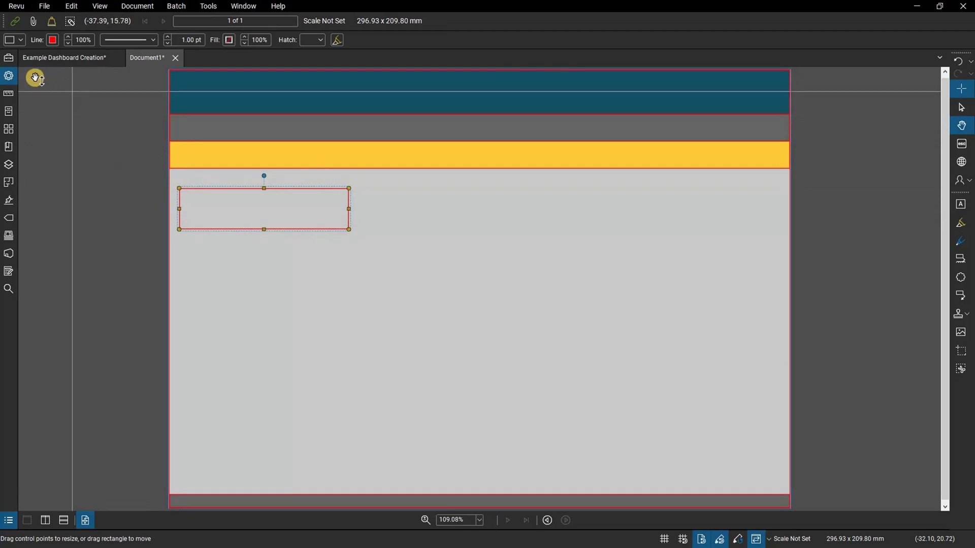
left_click(11, 76)
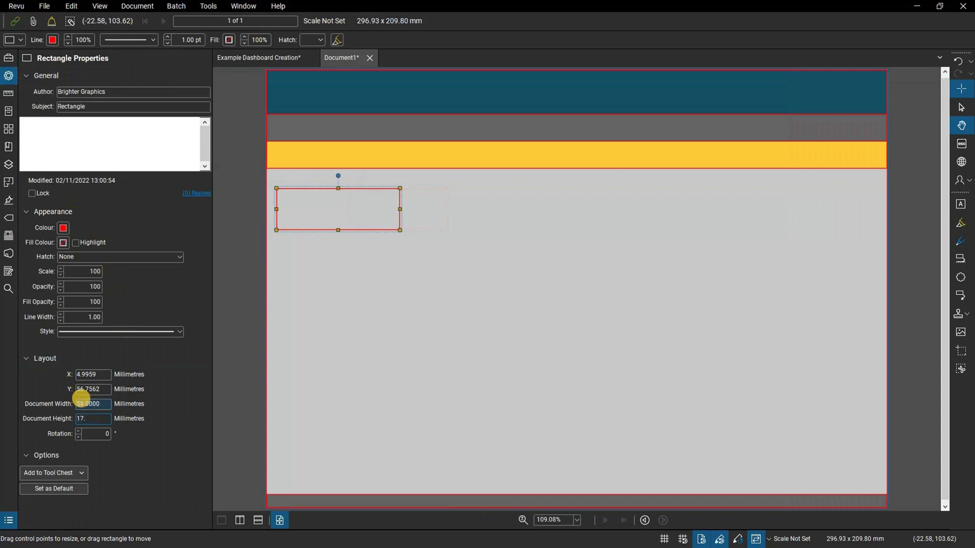
left_click(81, 401)
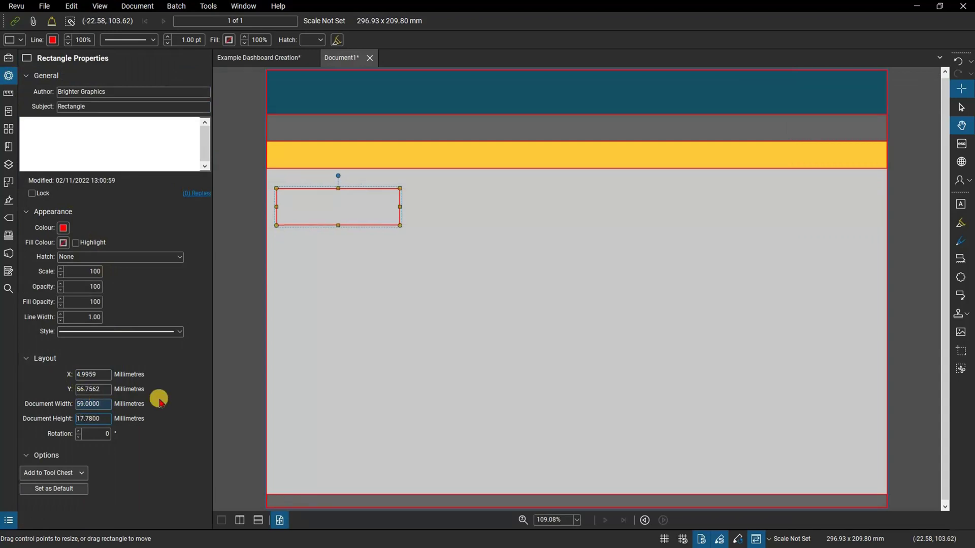
left_click(215, 291)
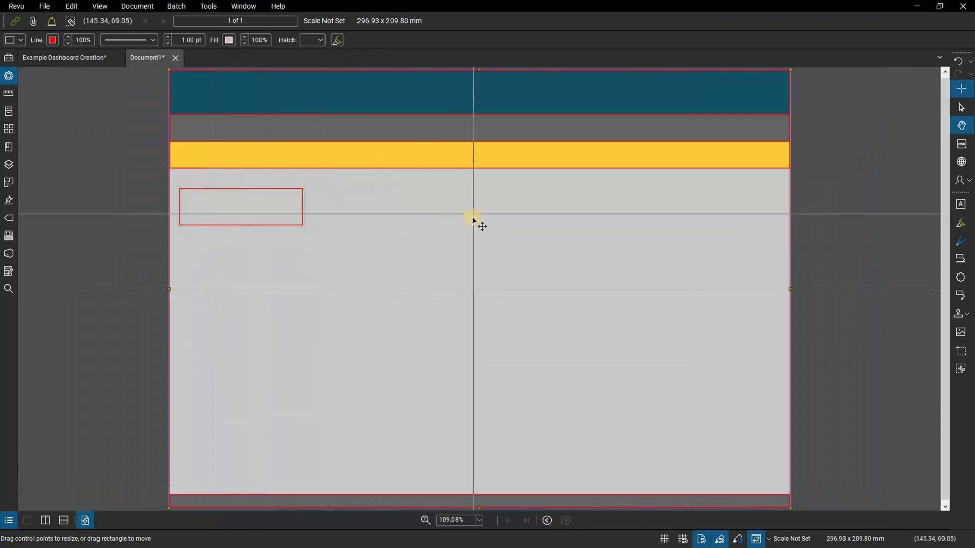
Step: Draw a small square, about 14.3 × 13 mm, at the grey bar's right end with a dark grey outline
key("r")
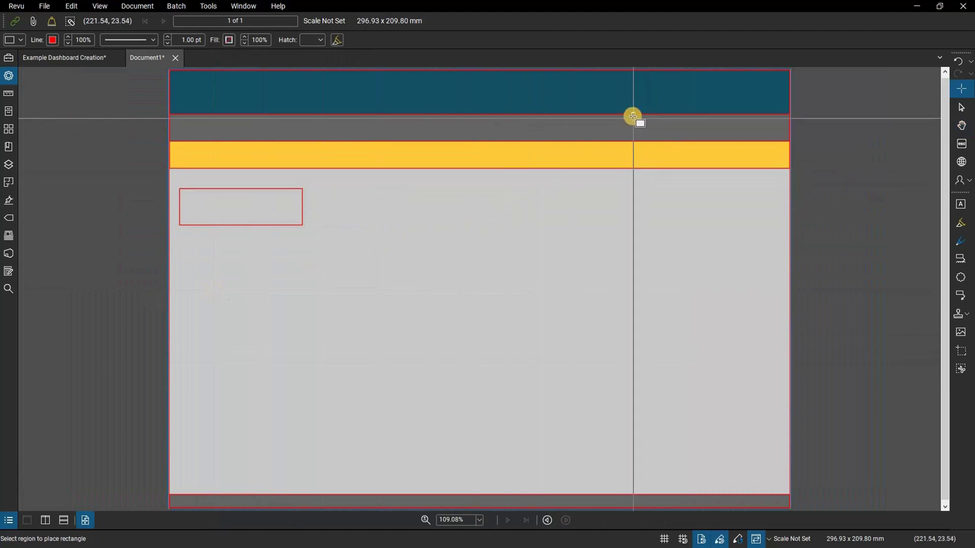
left_click_drag(633, 116, 663, 140)
scroll(649, 178, "up", 3)
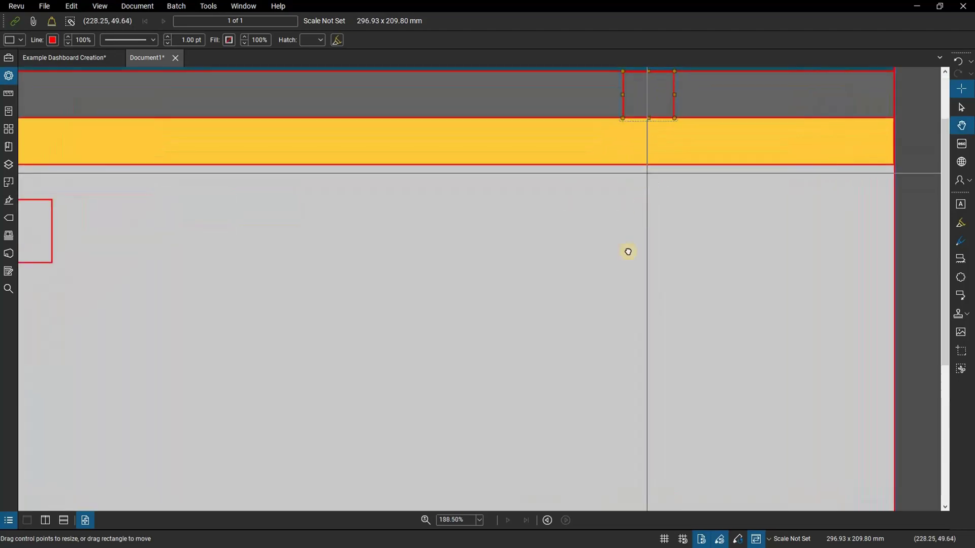
scroll(628, 252, "up", 3)
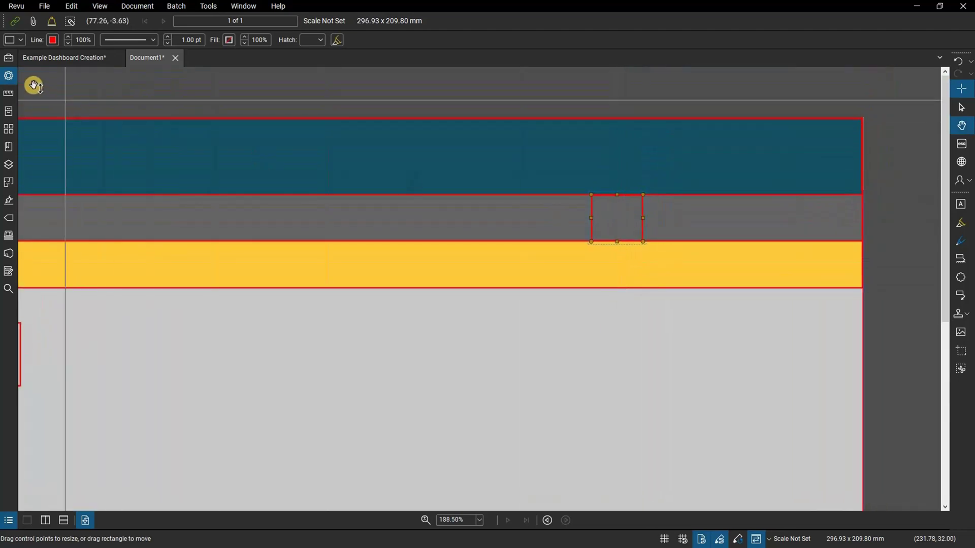
left_click(10, 78)
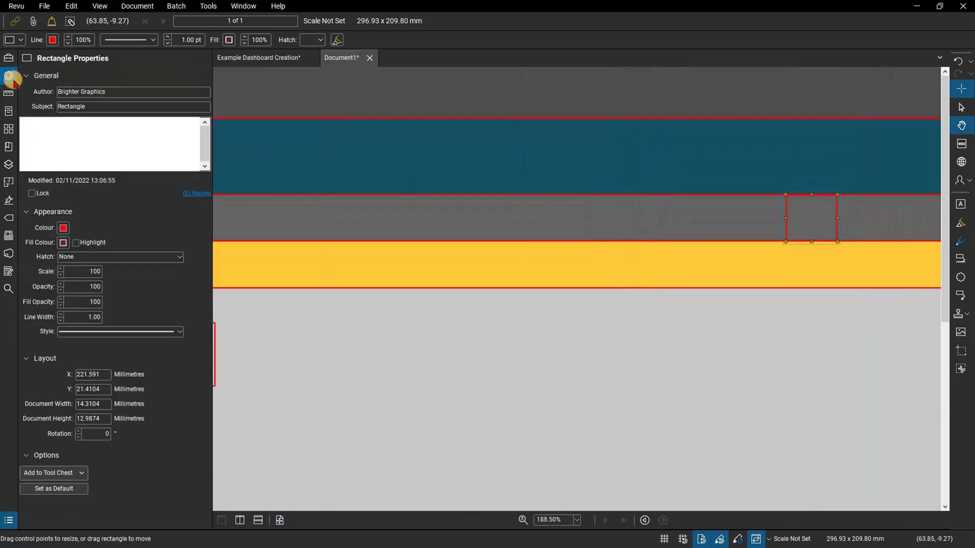
left_click(63, 228)
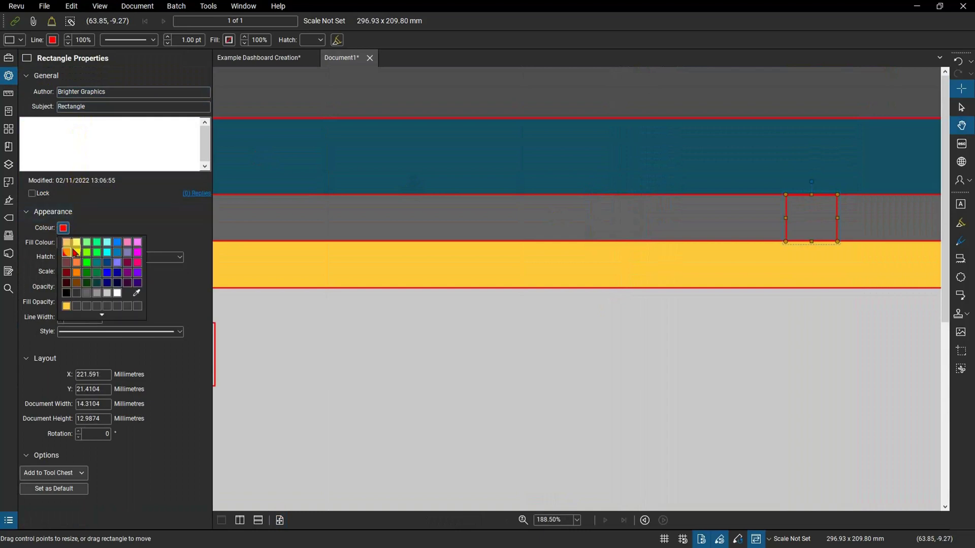
left_click(79, 293)
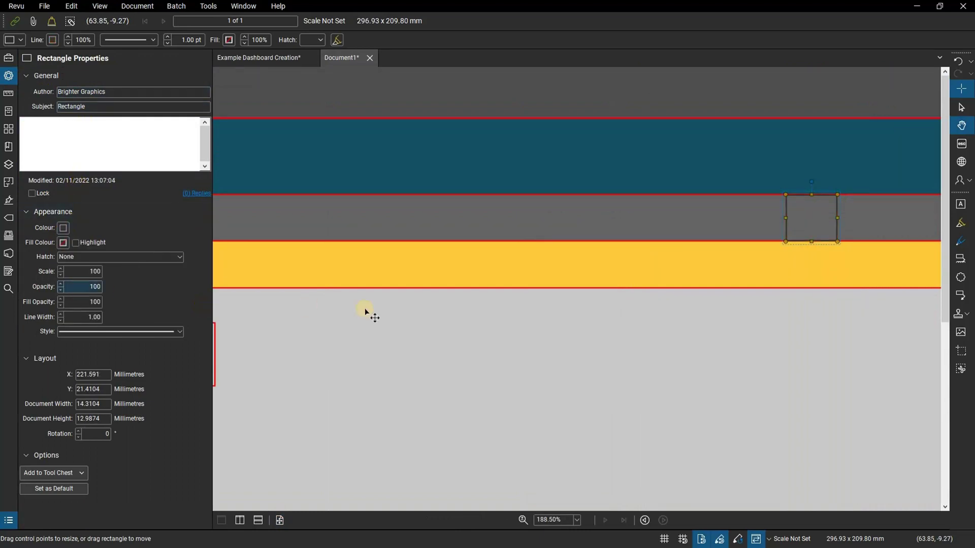
left_click(210, 189)
scroll(607, 274, "down", 2)
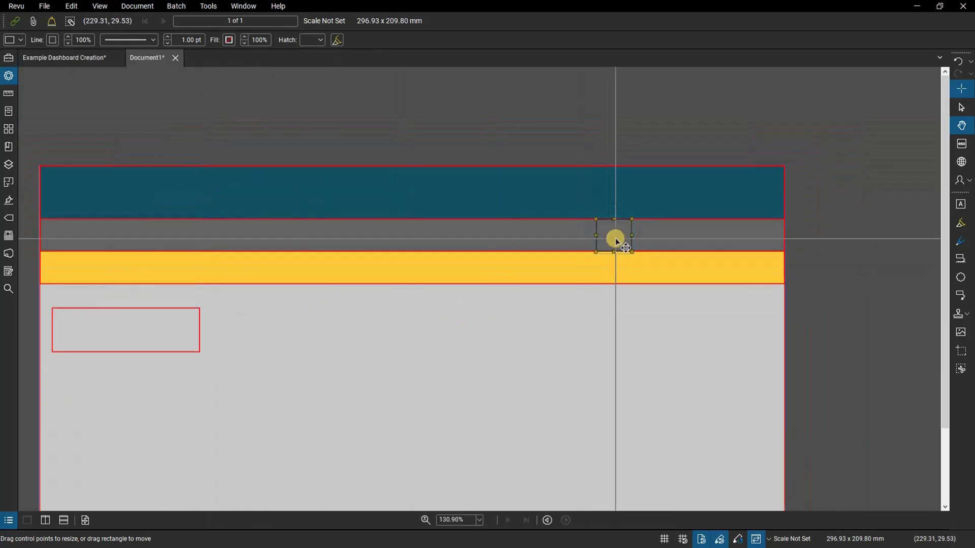
Step: Make four copies of the square and distribute them evenly along the grey bar's right end
scroll(639, 233, "down", 1)
key("ctrl+z")
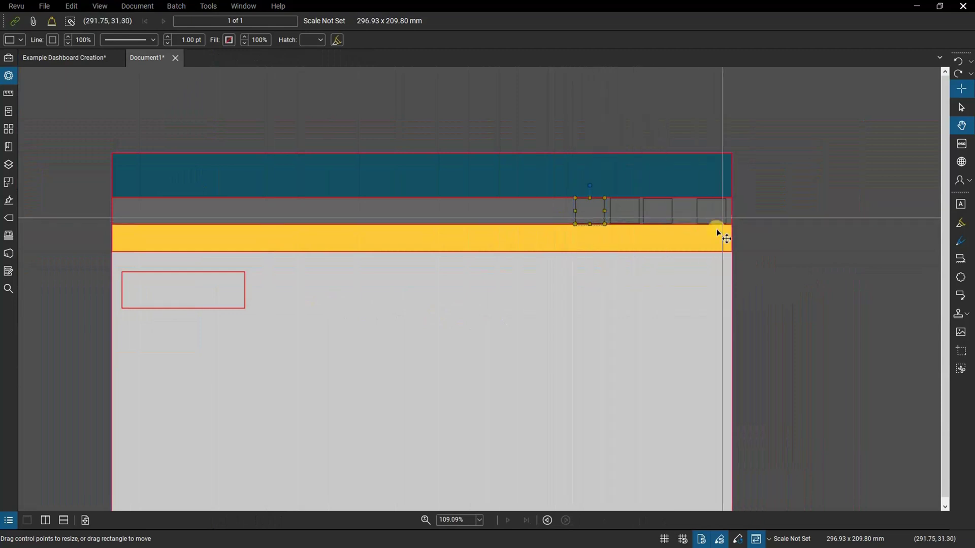
left_click(638, 217)
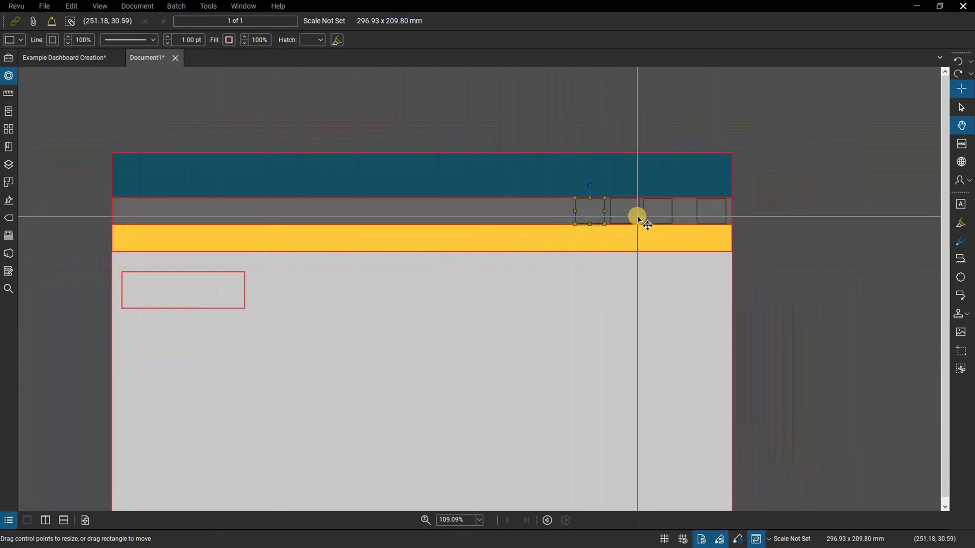
left_click(605, 209)
right_click(604, 214)
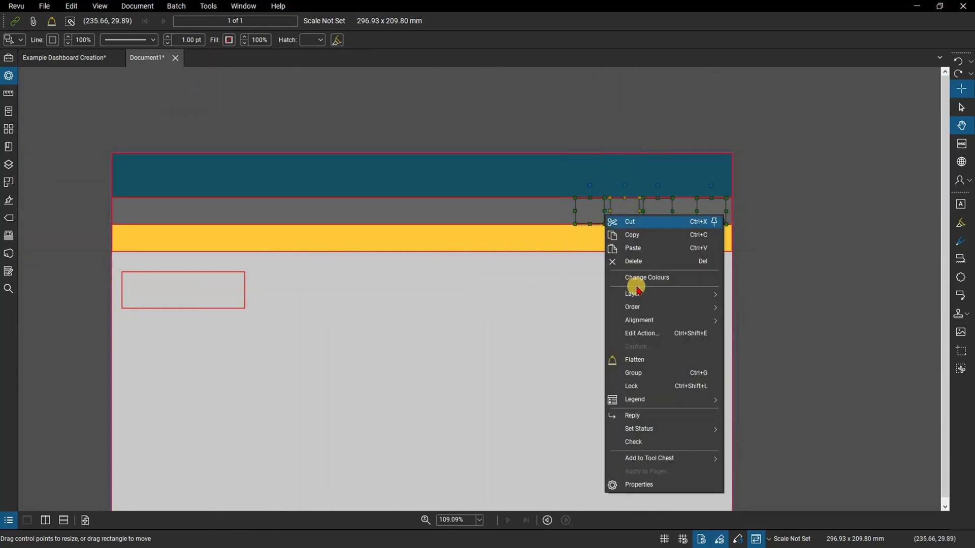
mouse_move(645, 320)
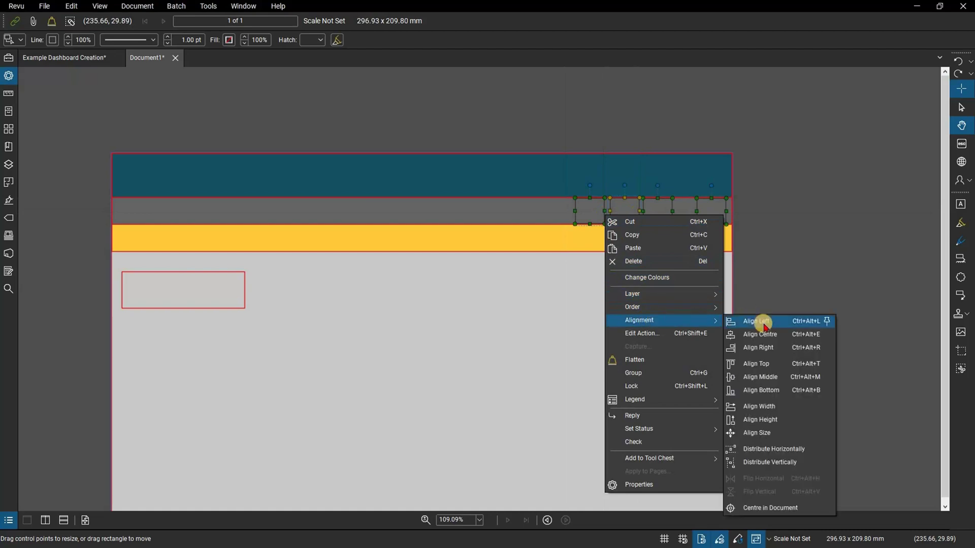
left_click(768, 449)
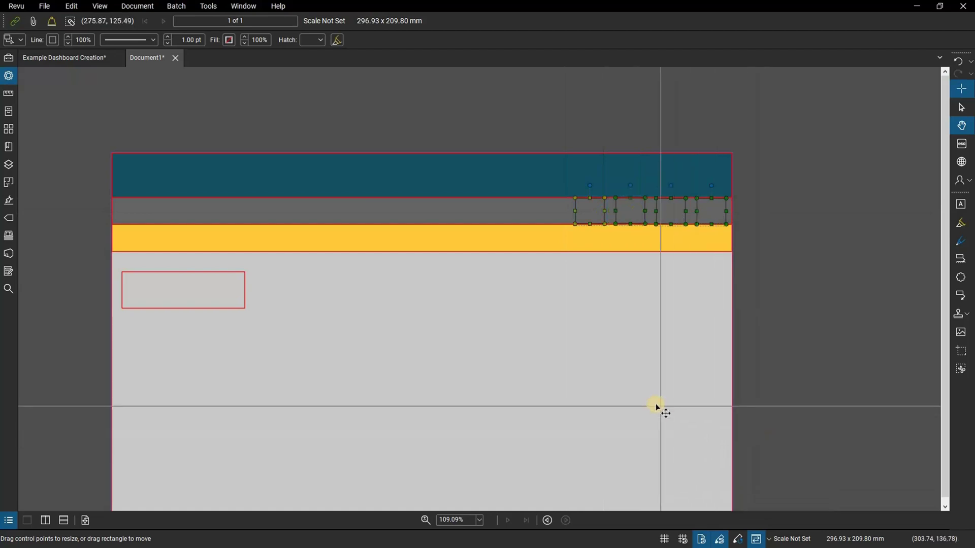
left_click(656, 406)
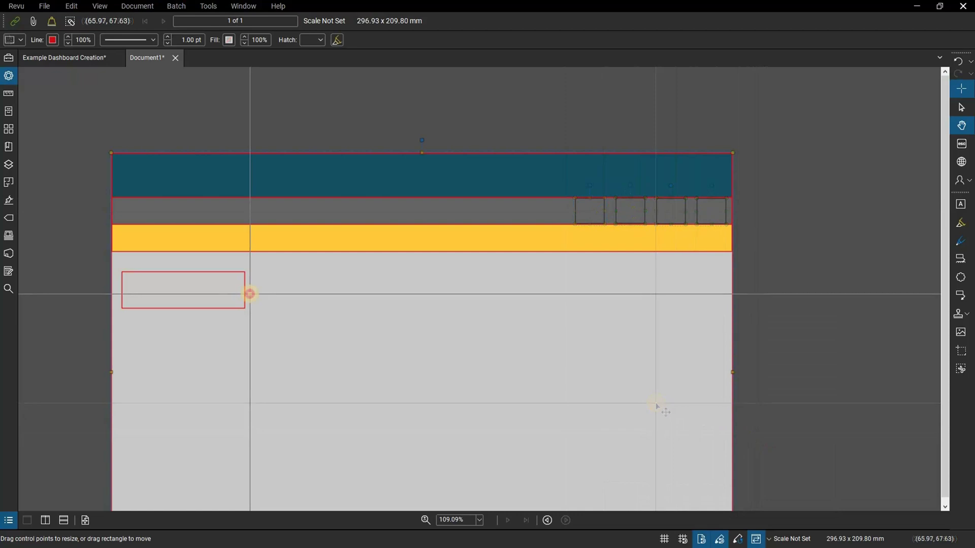
Step: Duplicate the red rectangle into a row of four and group them
left_click(244, 291)
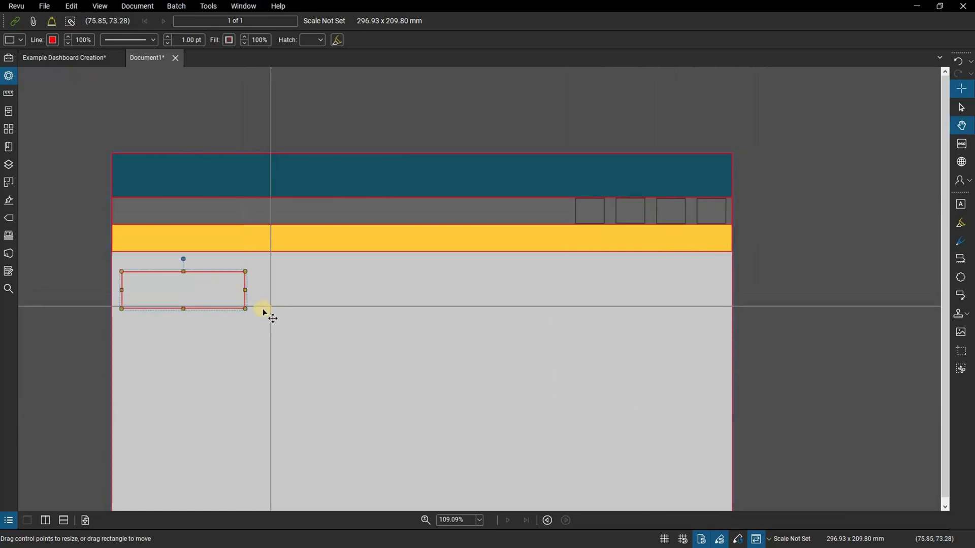
key("ctrl+v")
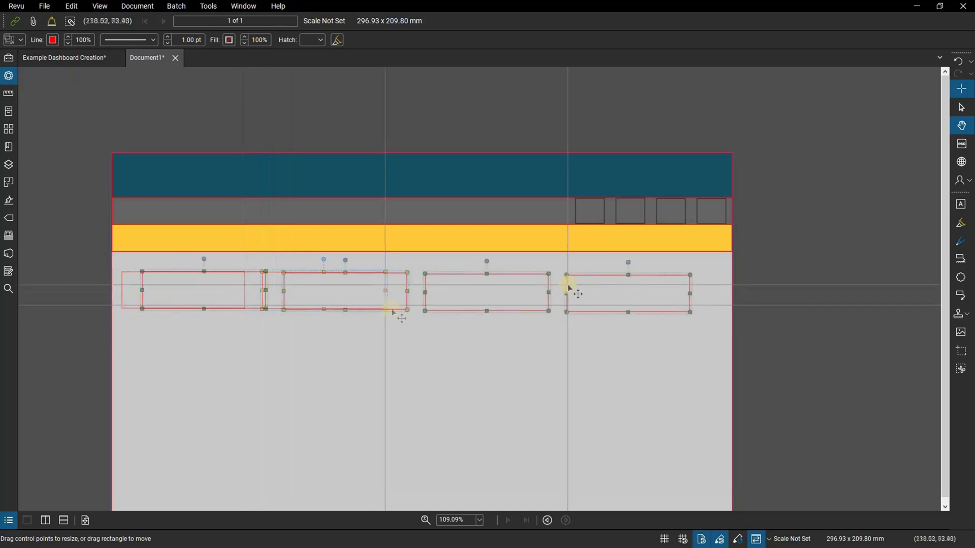
right_click(568, 288)
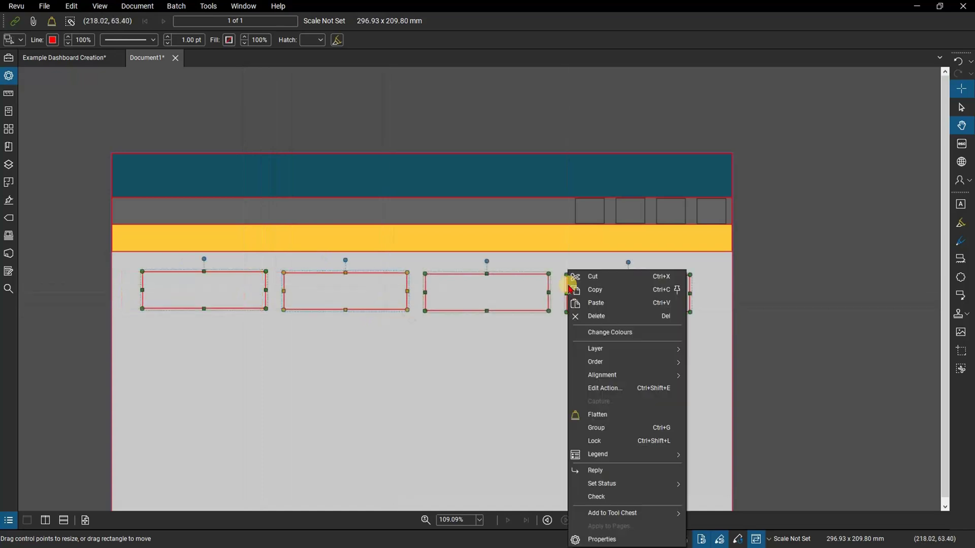
left_click(610, 429)
Step: Centre the rectangle group on the page and nudge it up just below the yellow bar
right_click(695, 302)
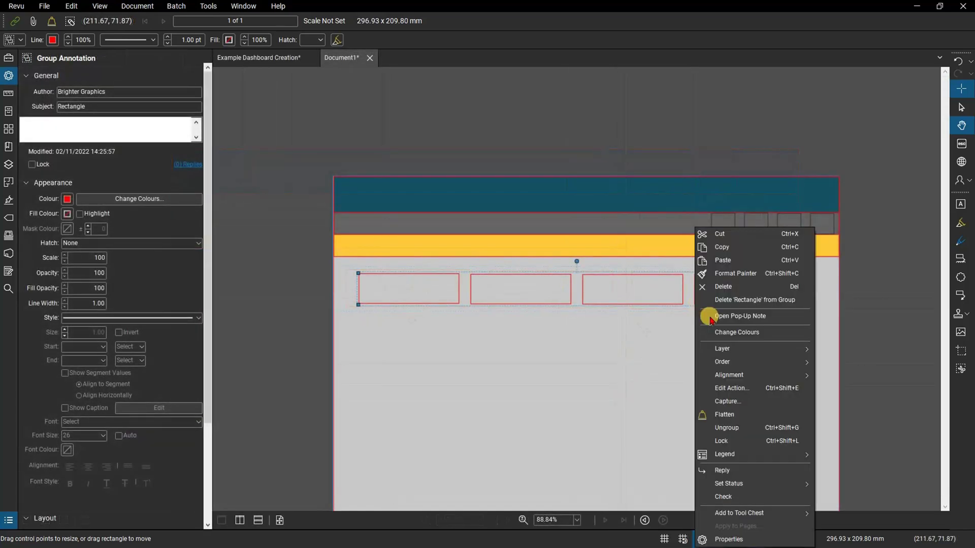
mouse_move(736, 375)
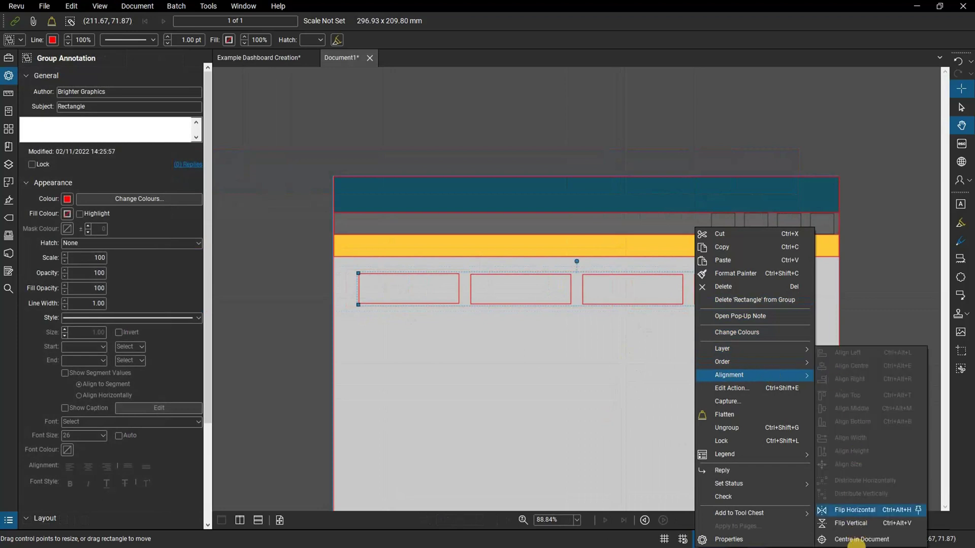
left_click(860, 539)
key("Up")
key("Up")
key("Up")
key("Up")
key("Up")
key("Up")
key("Up")
key("Up")
key("Up")
key("Up")
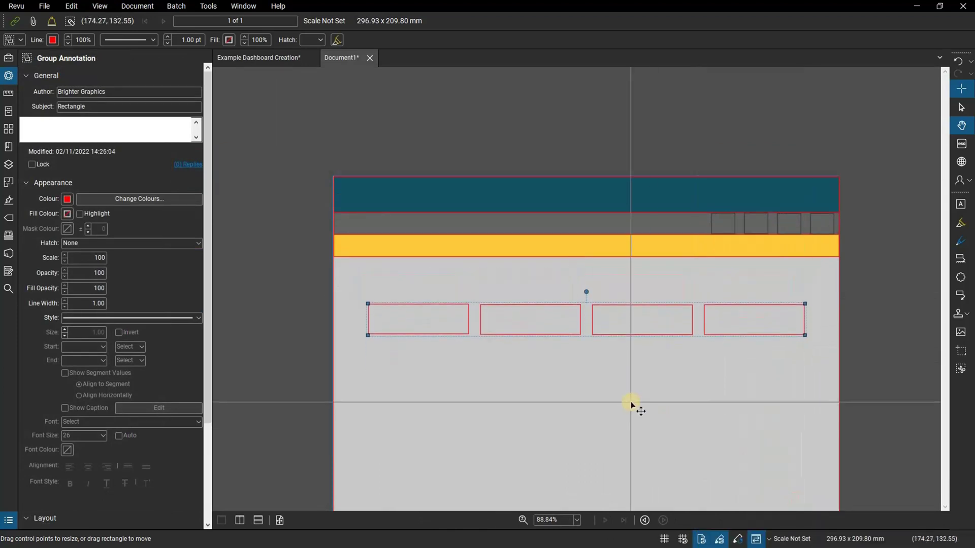
key("Up")
key("Up")
key("Up")
key("Up")
key("Up")
key("Up")
key("Up")
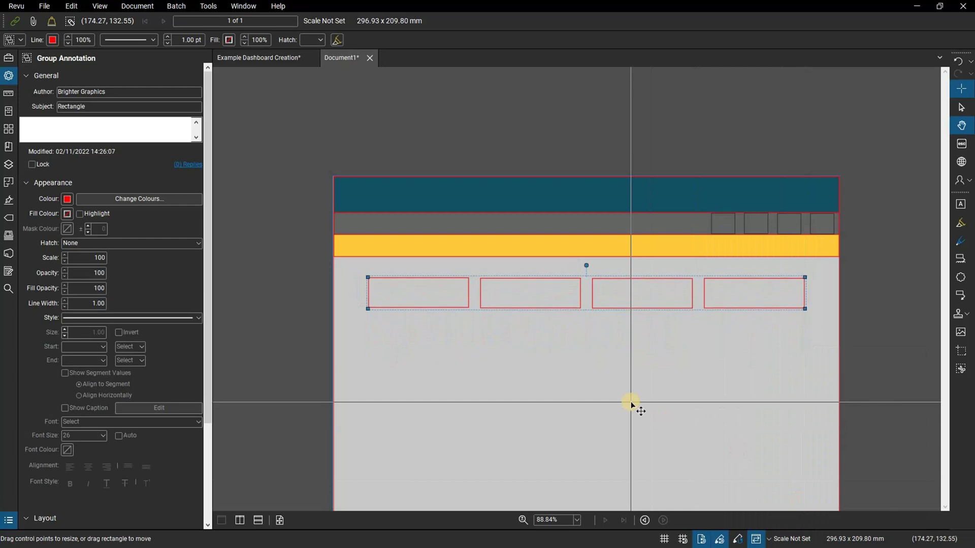
Step: Ungroup the four red rectangles and hide the properties panel
left_click(788, 327)
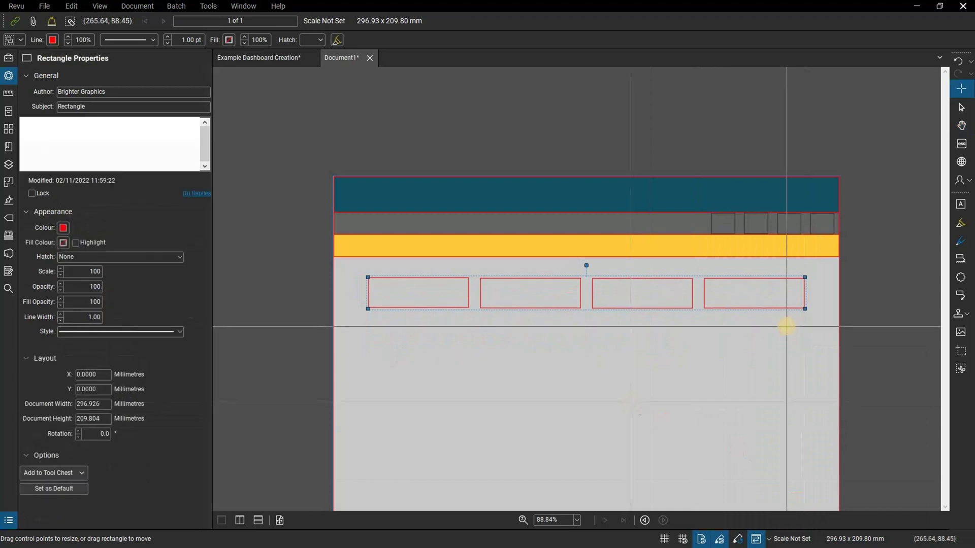
left_click(805, 296)
right_click(805, 297)
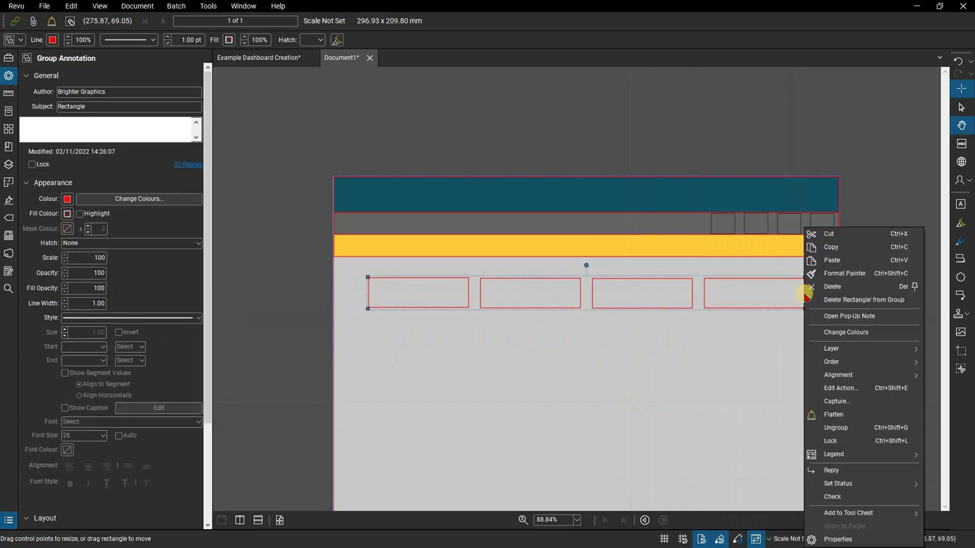
left_click(843, 427)
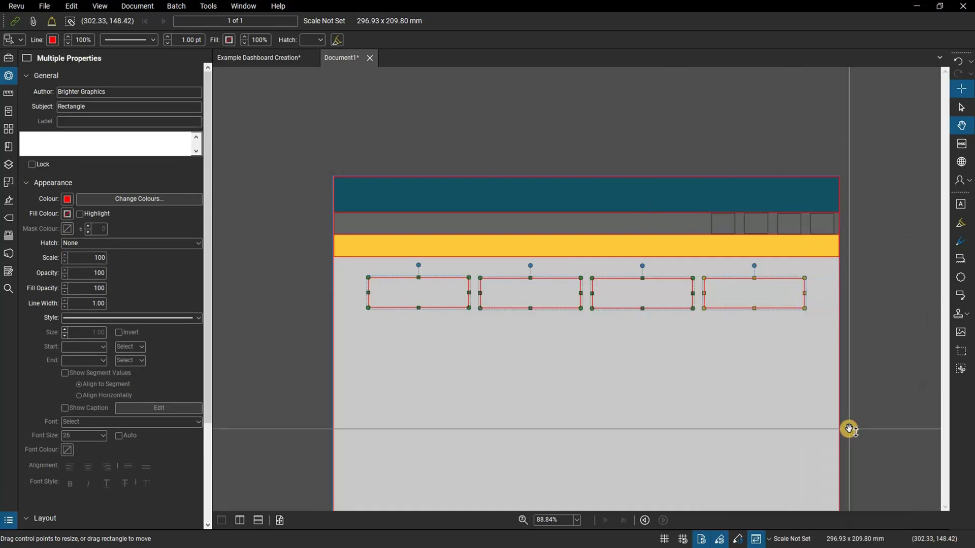
left_click(611, 371)
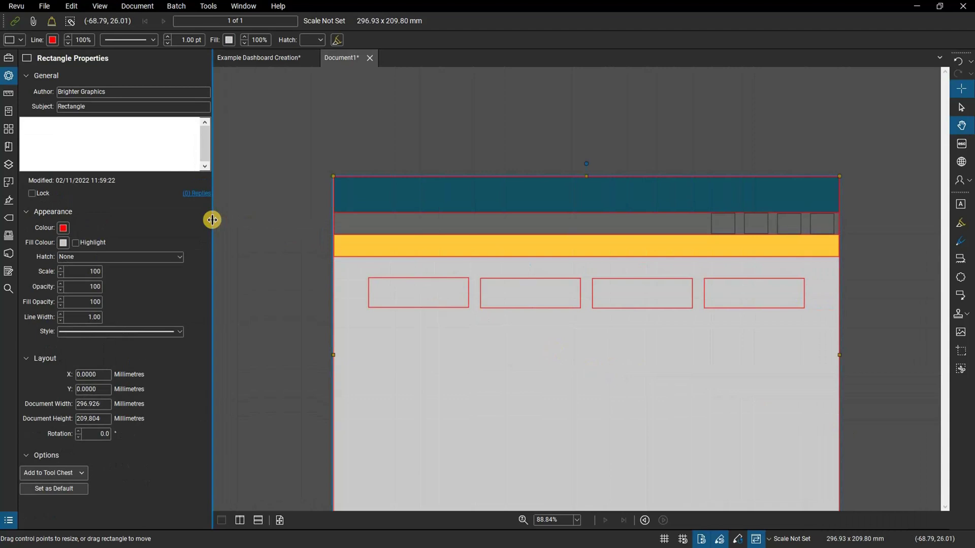
left_click(212, 220)
scroll(211, 333, "up", 2)
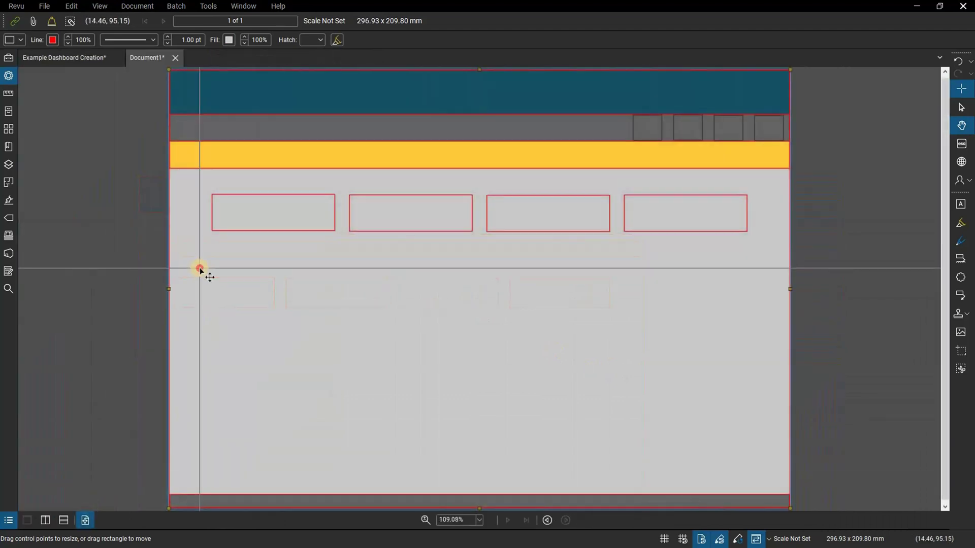
Step: Insert the Brighter Graphics and Bluebeam logo image at the right end of the teal header
left_click(208, 7)
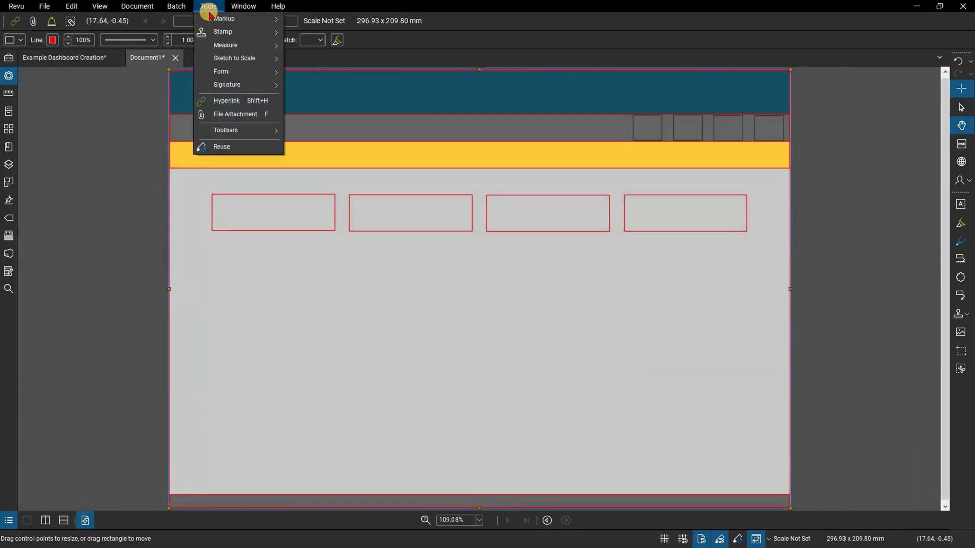
mouse_move(218, 19)
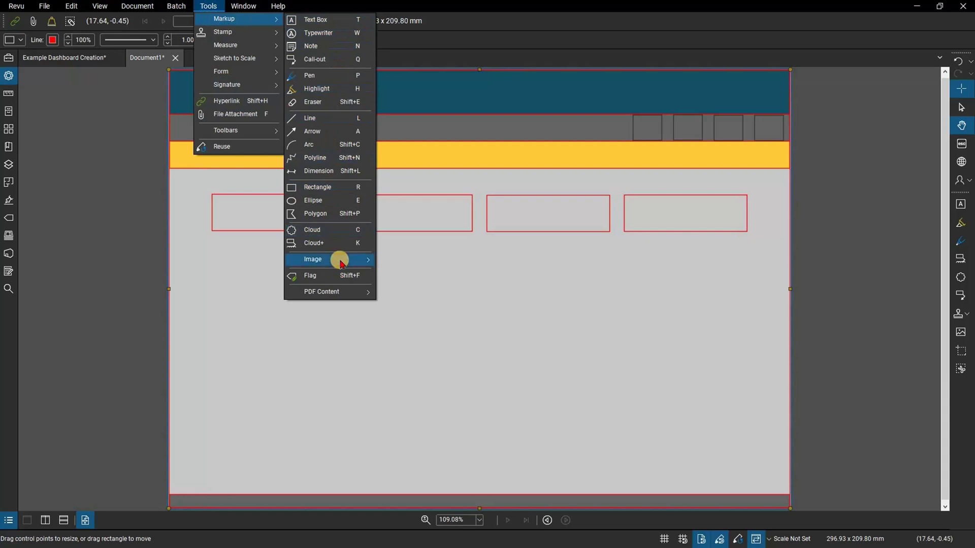
mouse_move(350, 260)
left_click(394, 261)
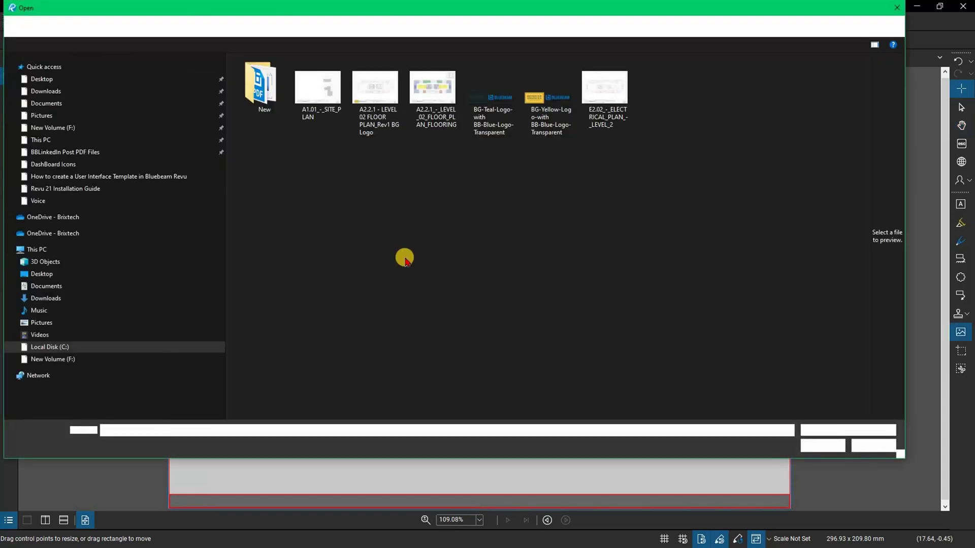
left_click(555, 87)
left_click(829, 442)
left_click_drag(633, 74, 779, 93)
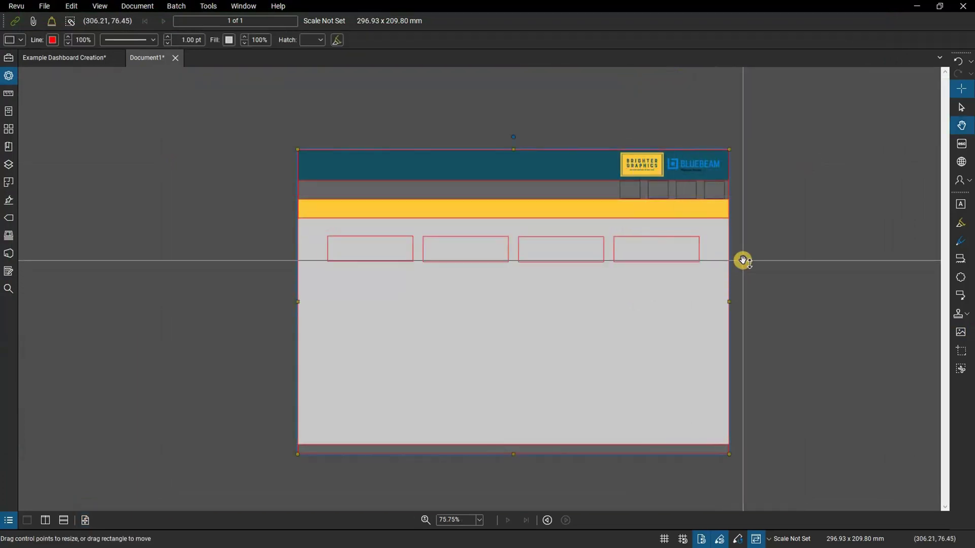
key("ctrl+a")
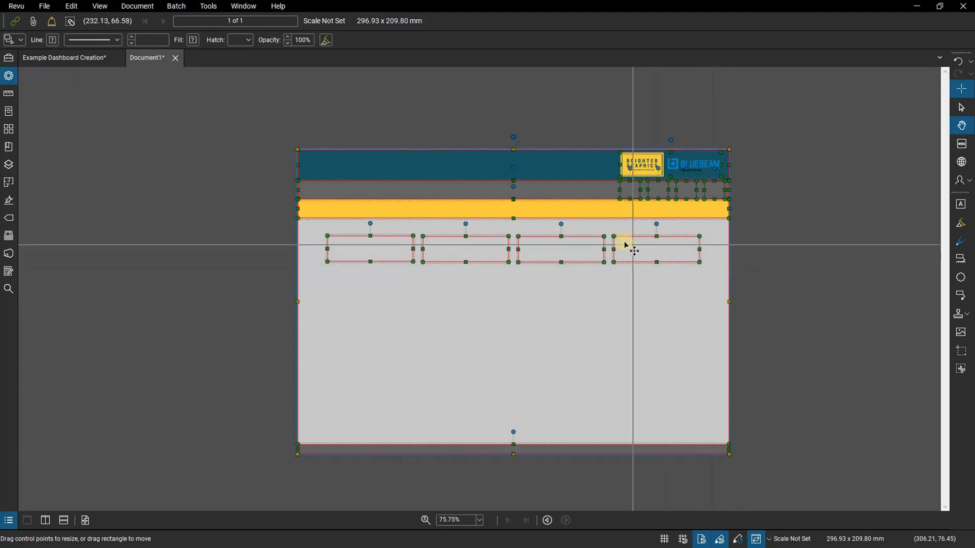
Step: Flatten all selected markups into the page and fit the whole page in view
right_click(615, 244)
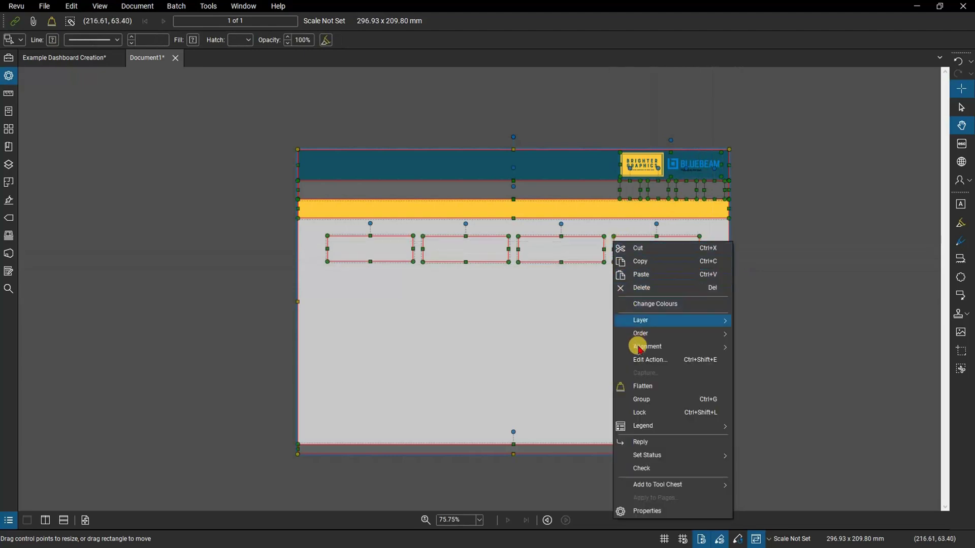
left_click(678, 387)
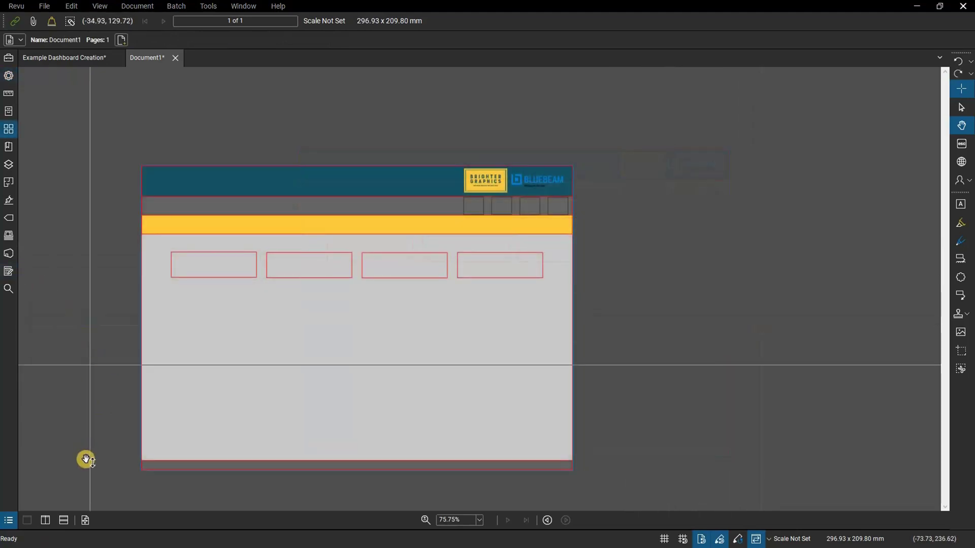
left_click(84, 521)
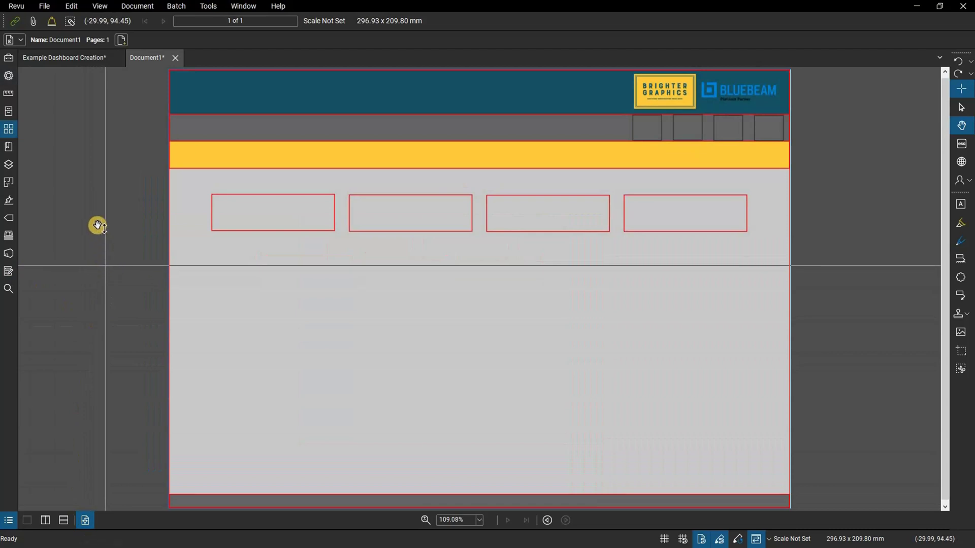
Step: Copy the flattened dashboard page from the Thumbnails panel and paste copies until there are six pages
left_click(9, 131)
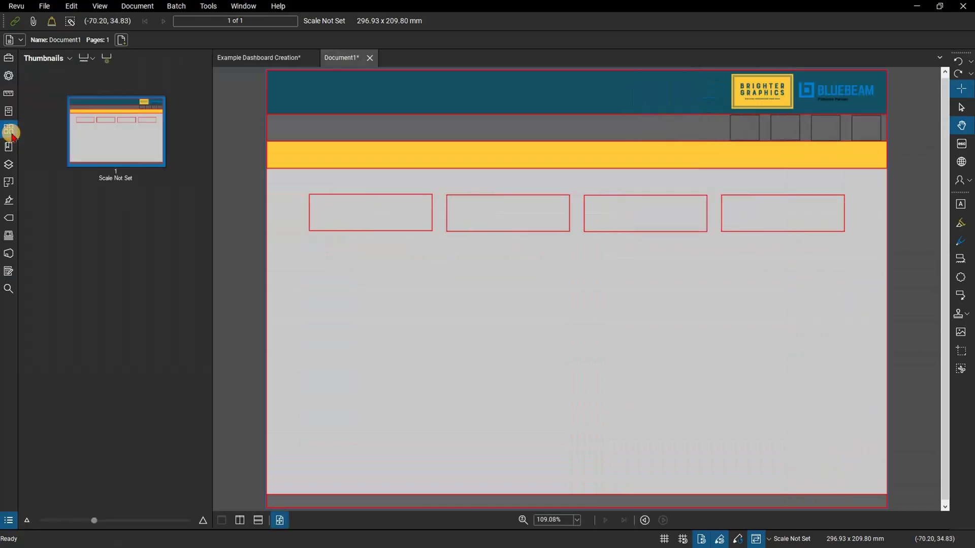
right_click(94, 132)
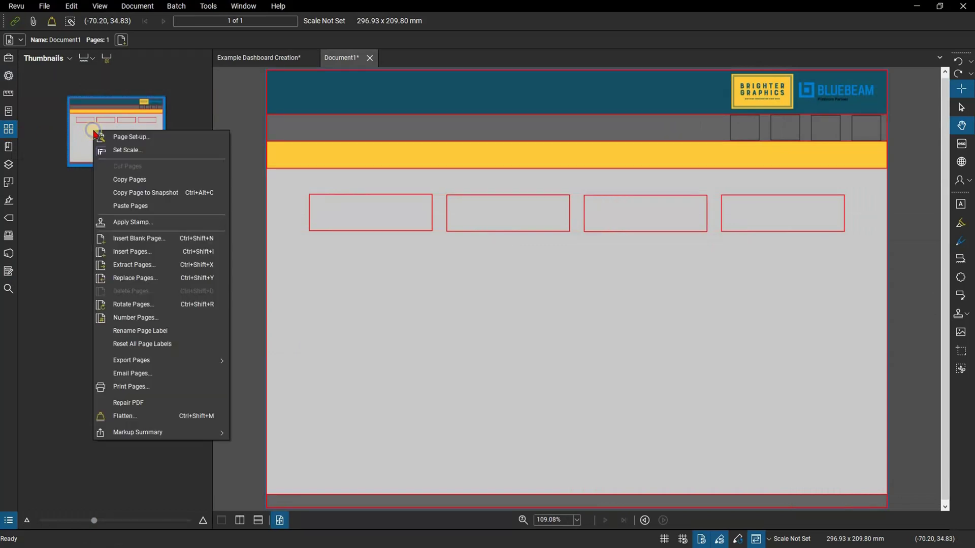
left_click(131, 179)
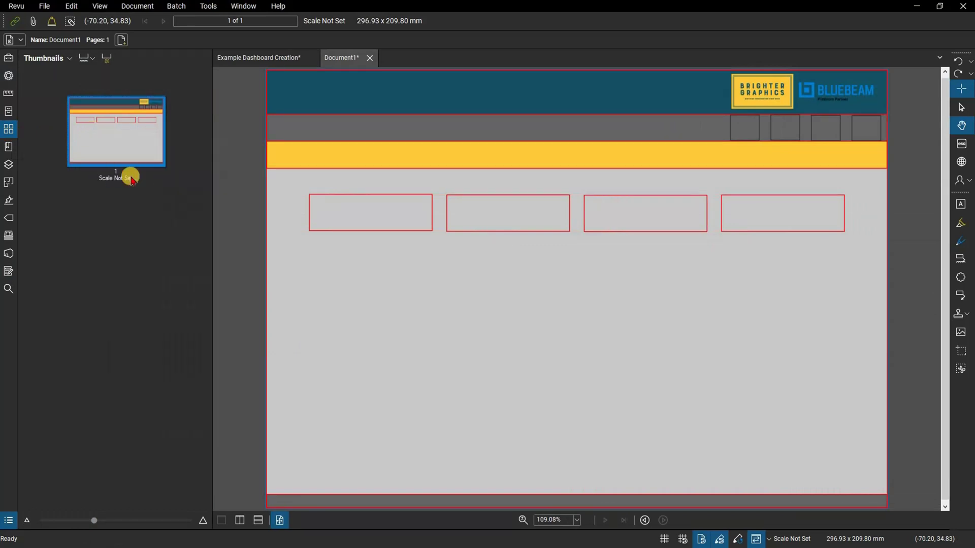
key("ctrl+v")
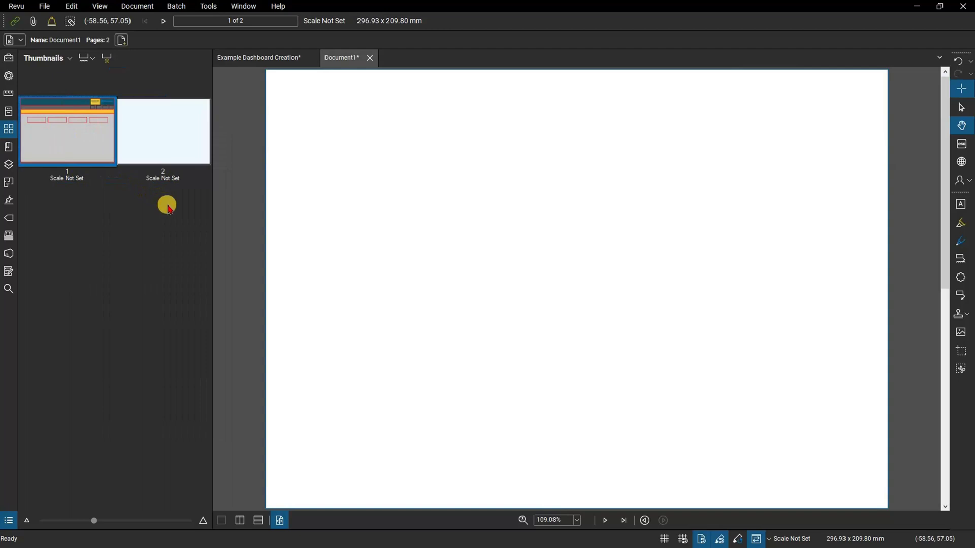
key("ctrl+v")
key("ctrl+v")
key("ctrl+v")
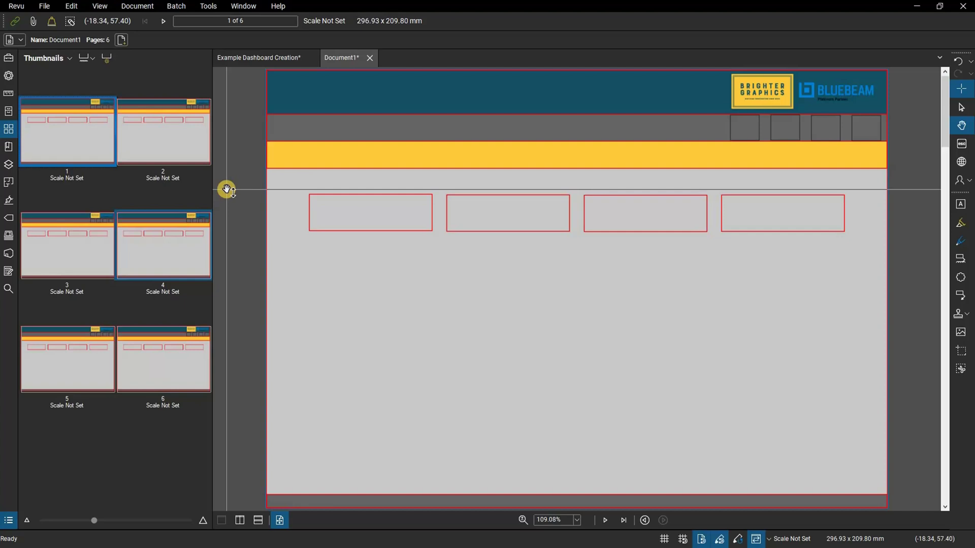
left_click(213, 91)
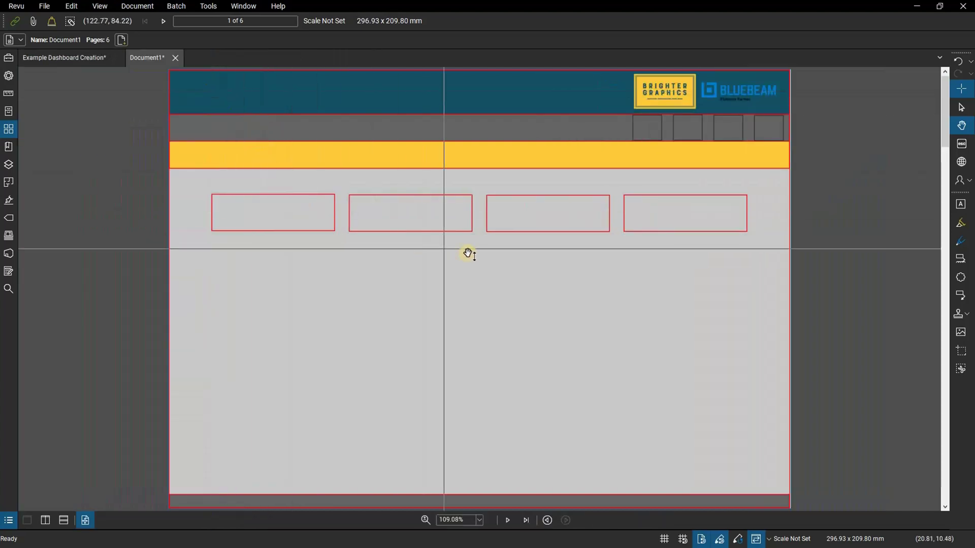